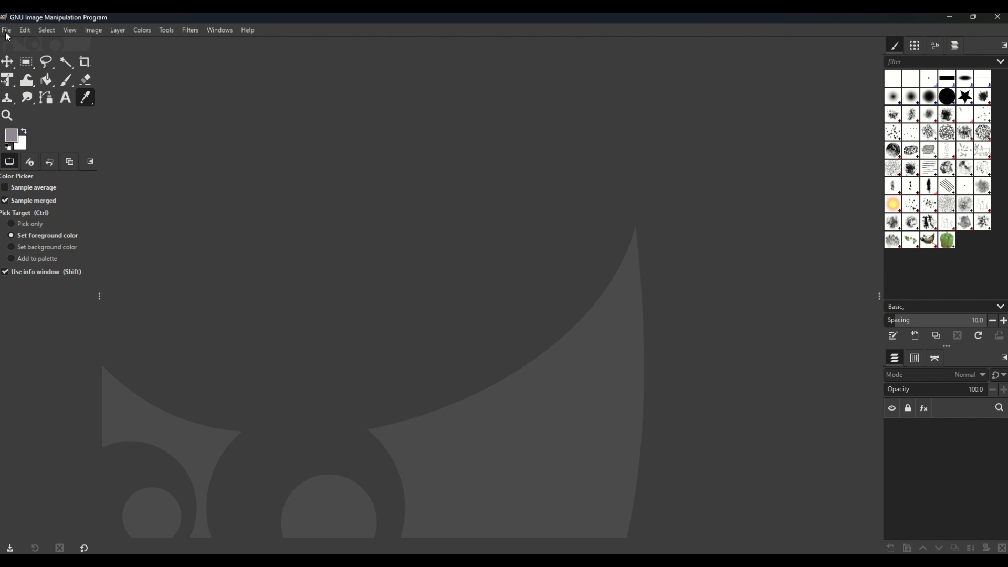
pyautogui.click(249, 30)
pyautogui.moveTo(268, 74)
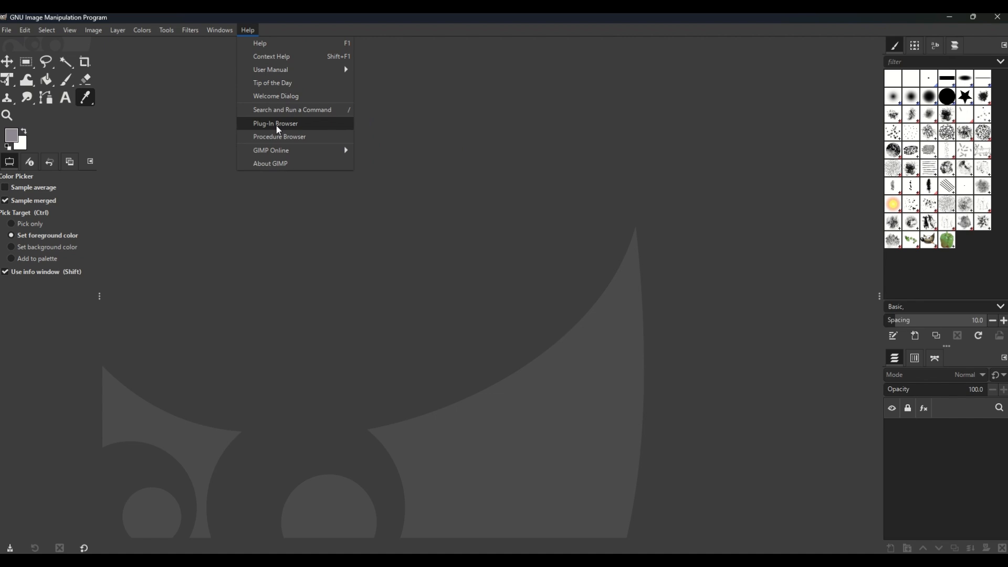
# Step: Start opening an image and browse drive C: through the college OneDrive and College 2024 to the Digital Photography Editing folder
pyautogui.click(3, 31)
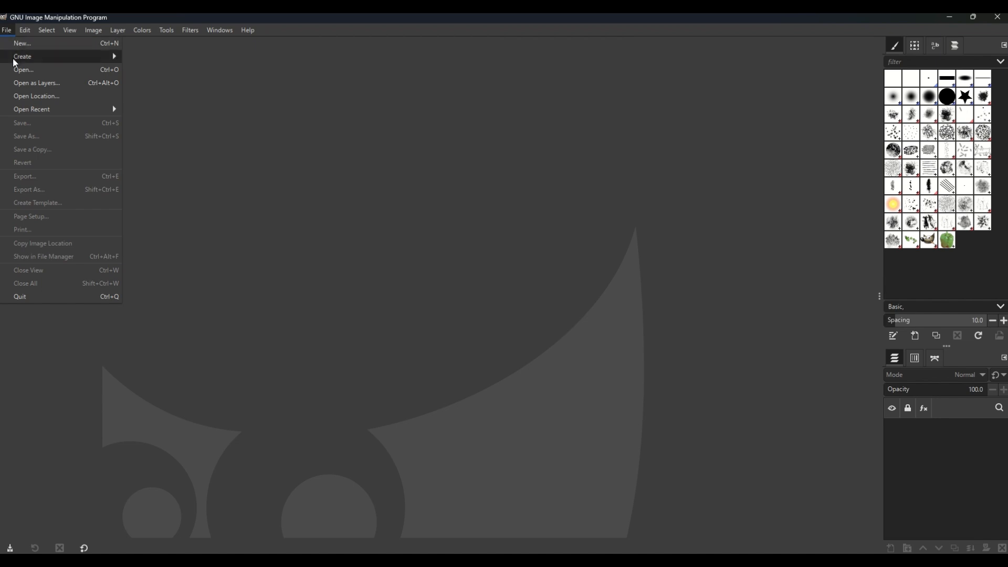
pyautogui.click(18, 70)
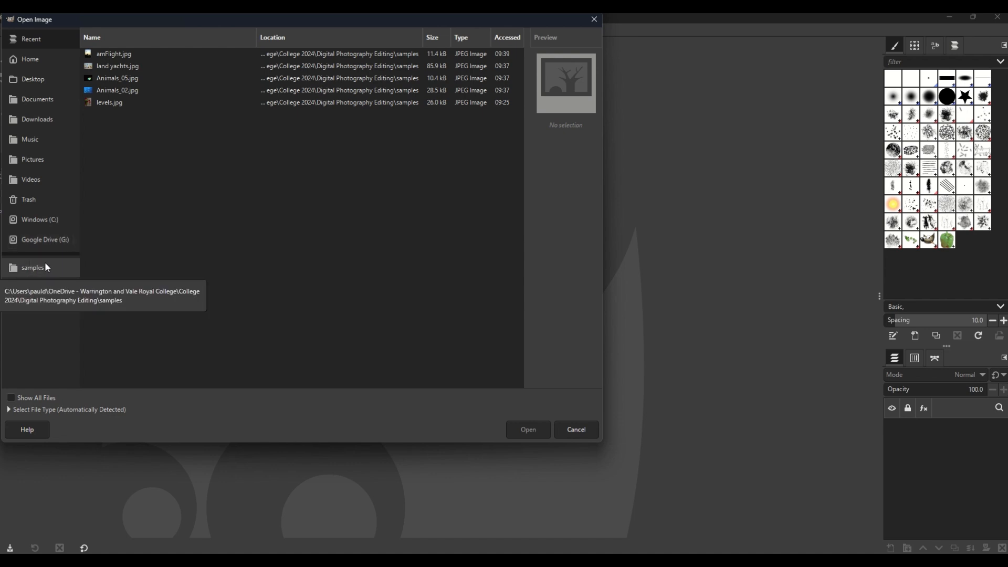
pyautogui.click(35, 221)
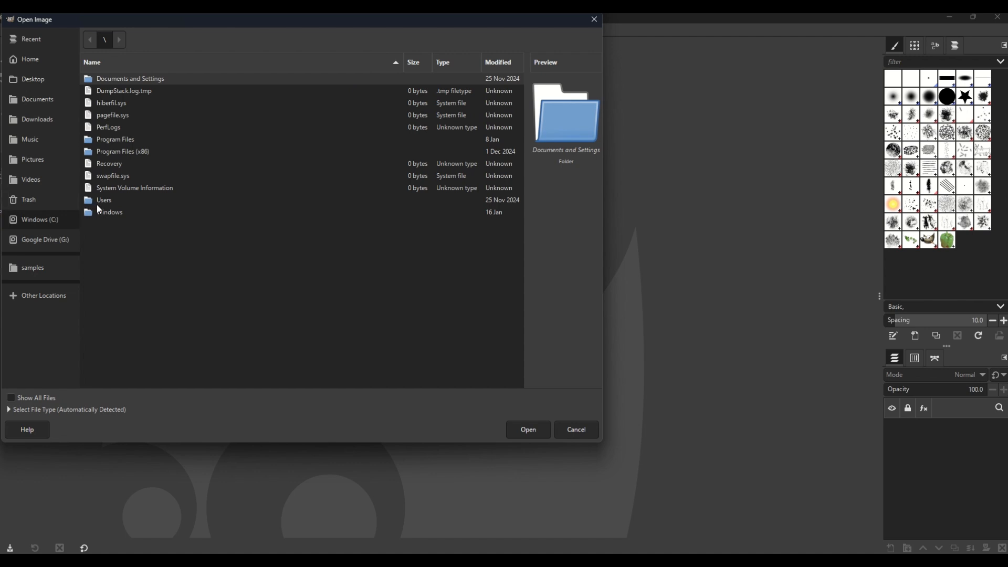
pyautogui.doubleClick(104, 202)
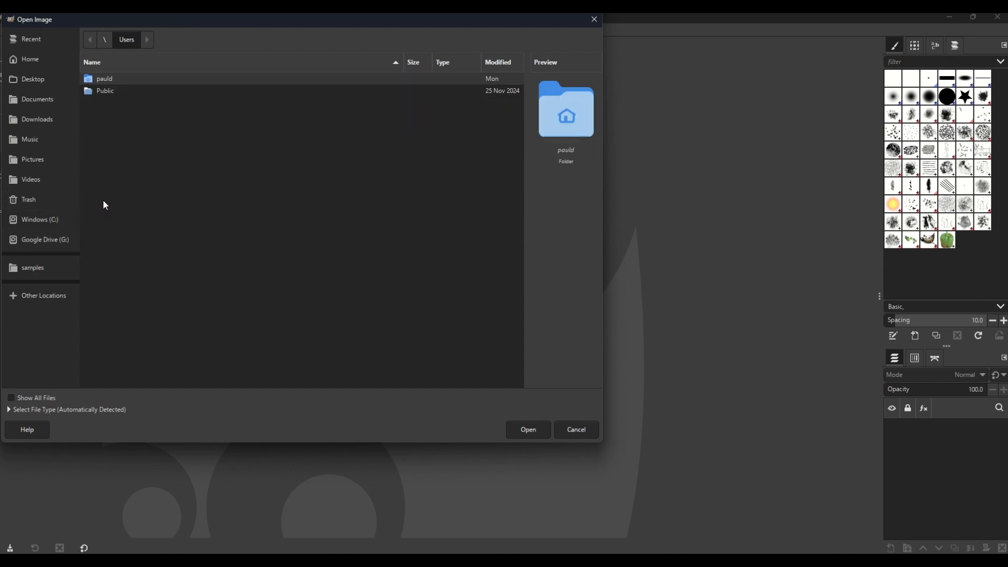
pyautogui.doubleClick(106, 78)
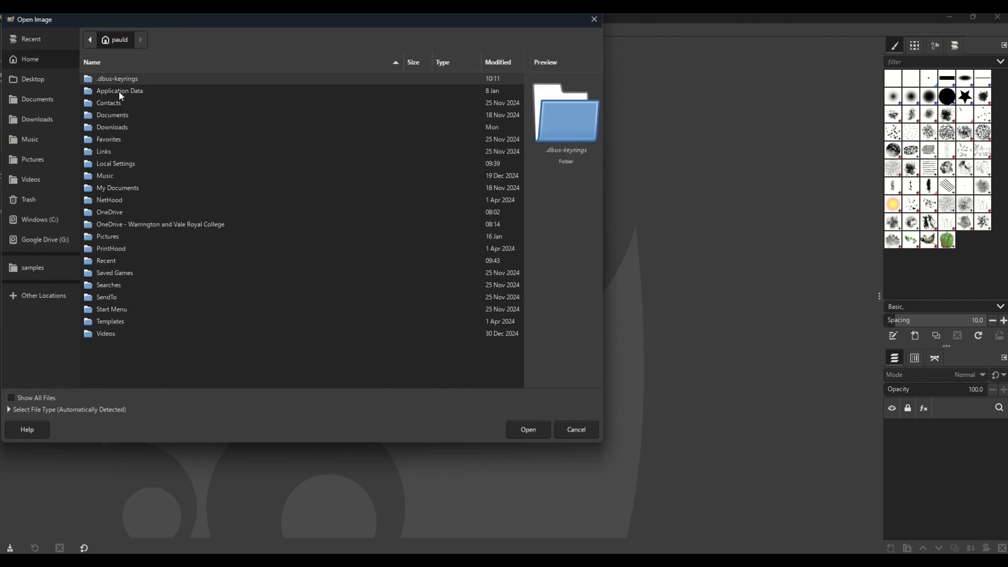
pyautogui.click(149, 226)
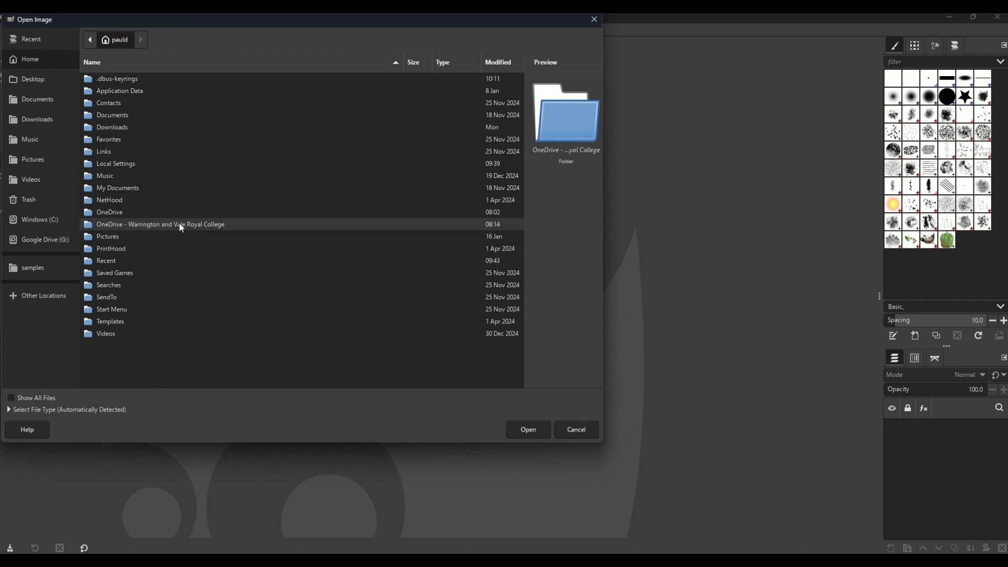
pyautogui.doubleClick(197, 226)
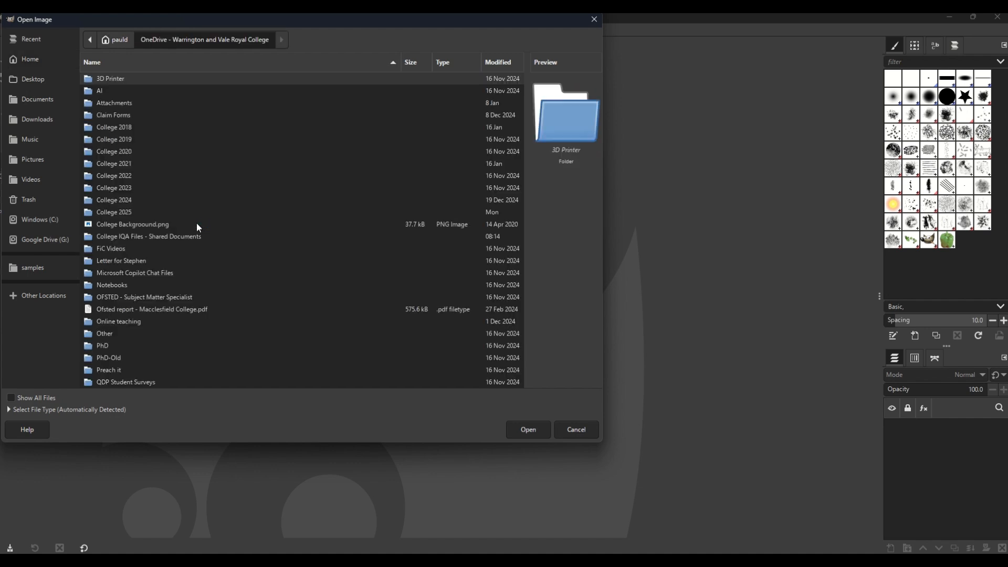
pyautogui.doubleClick(127, 199)
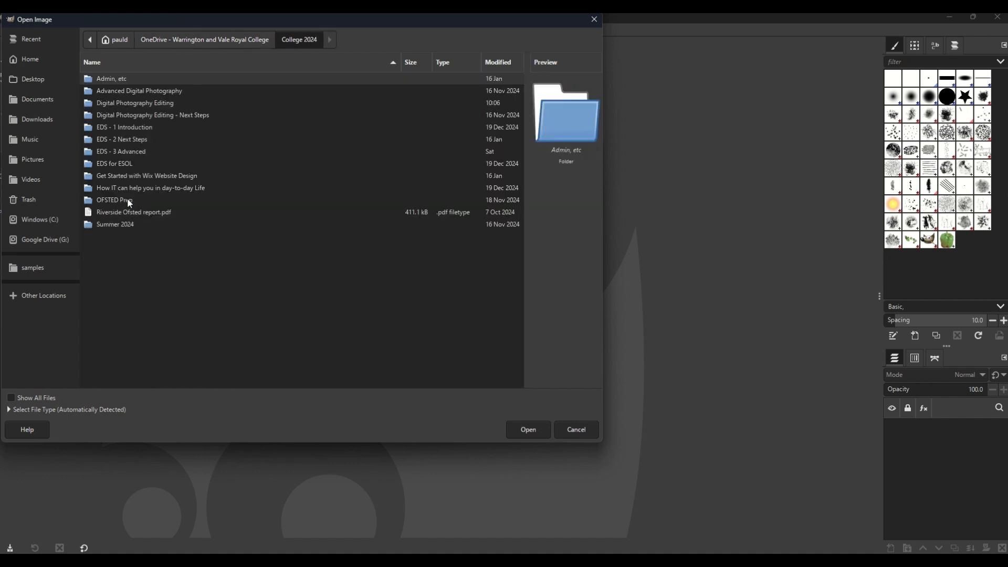
pyautogui.doubleClick(133, 102)
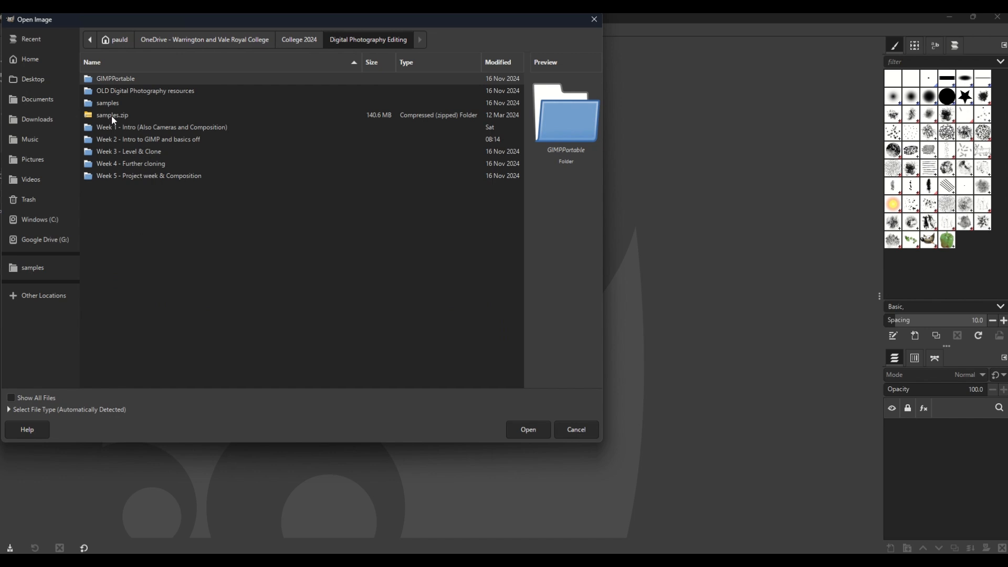
pyautogui.click(107, 103)
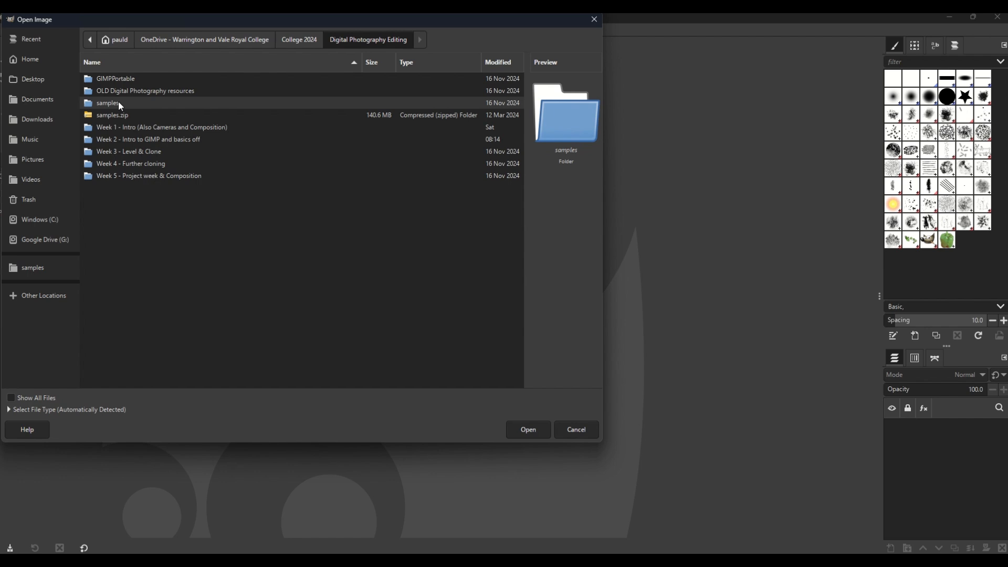
pyautogui.rightClick(125, 106)
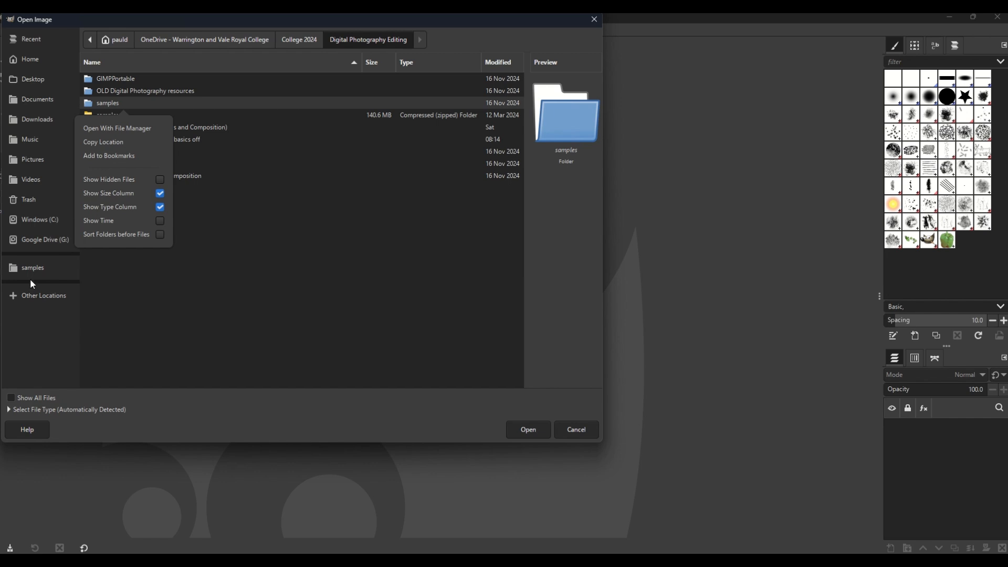
pyautogui.click(183, 291)
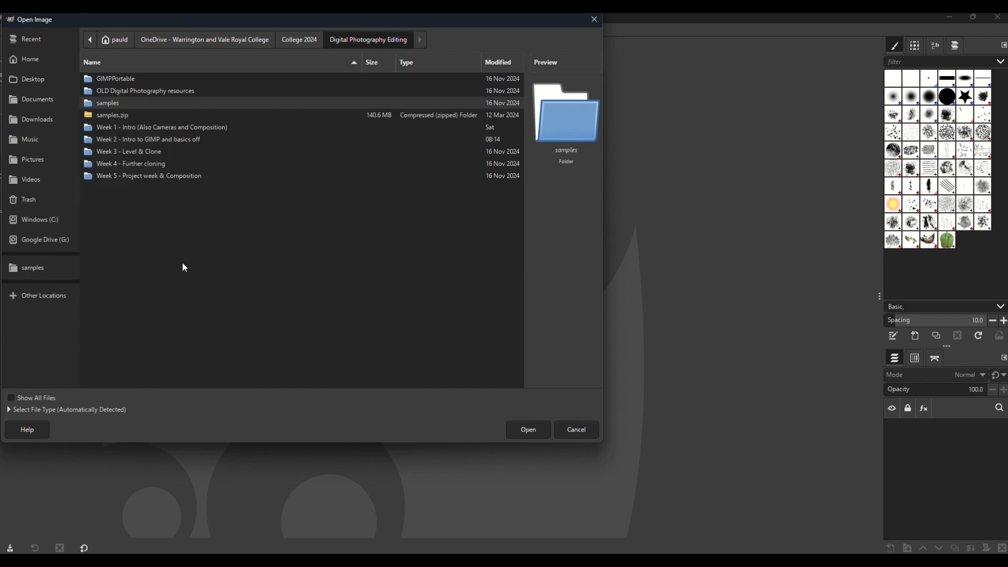
# Step: Open the image Animals_02.jpg from the bookmarked samples folder
pyautogui.click(33, 267)
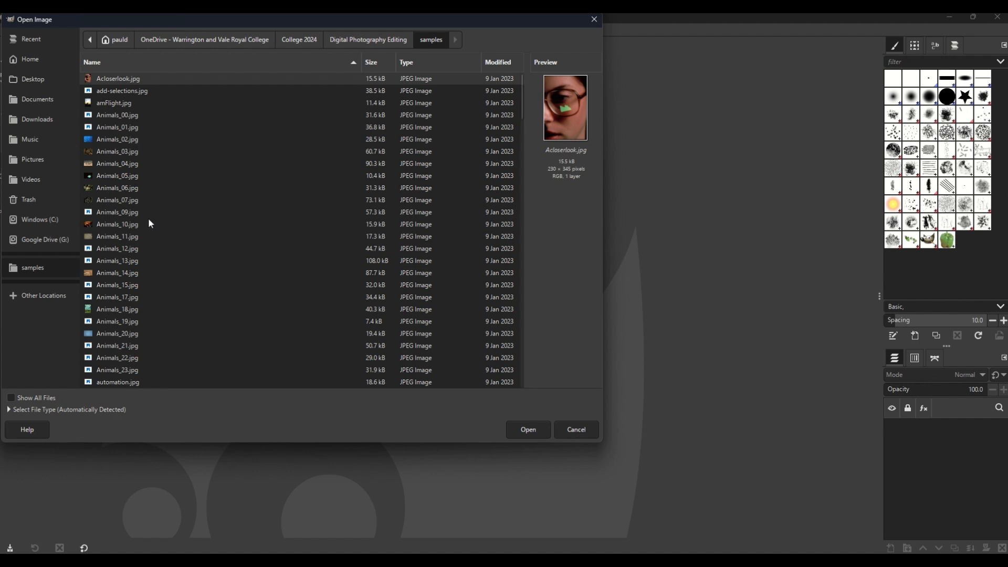
pyautogui.click(122, 139)
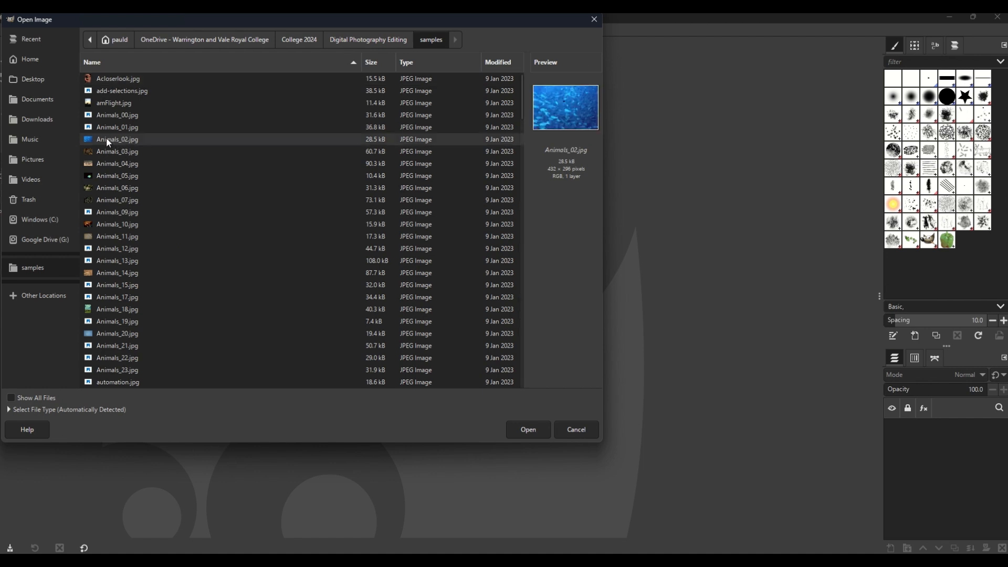
pyautogui.doubleClick(122, 138)
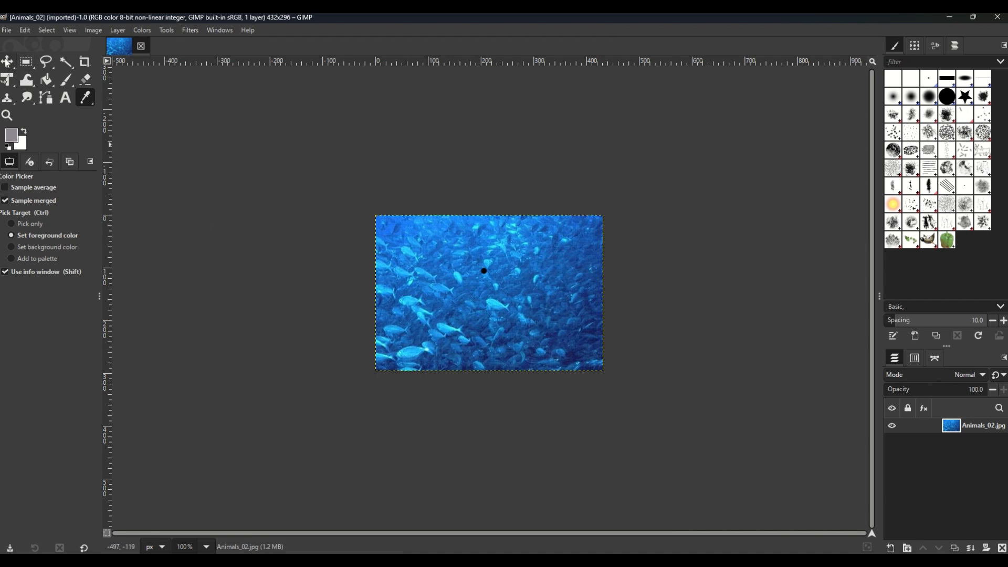
pyautogui.rightClick(66, 84)
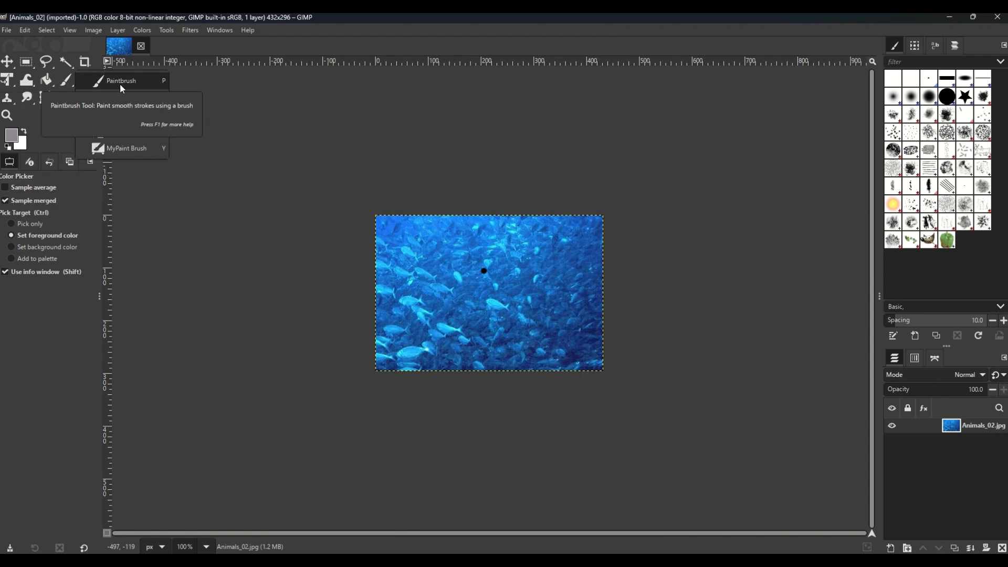
pyautogui.click(47, 83)
pyautogui.rightClick(47, 81)
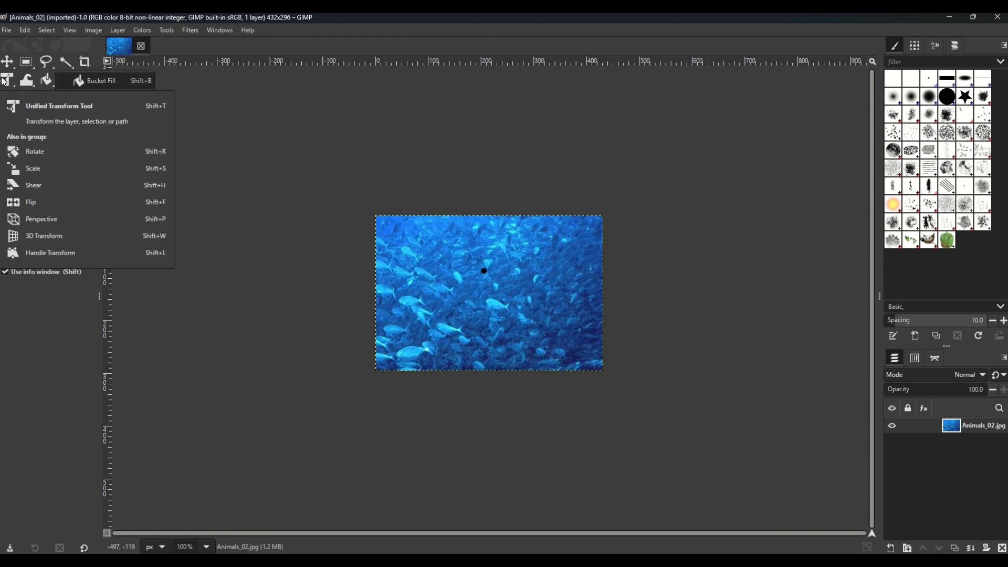
pyautogui.moveTo(7, 83)
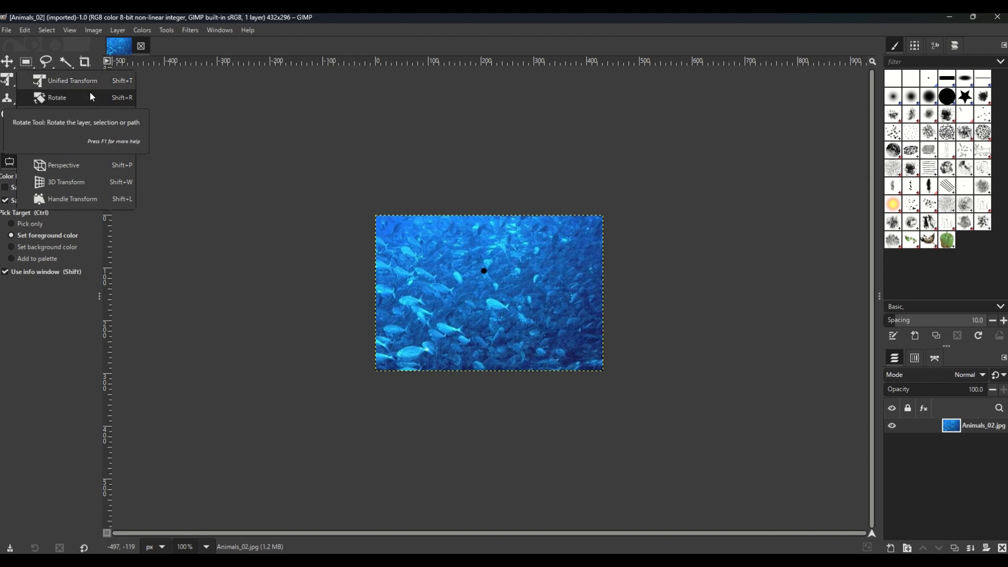
pyautogui.click(190, 147)
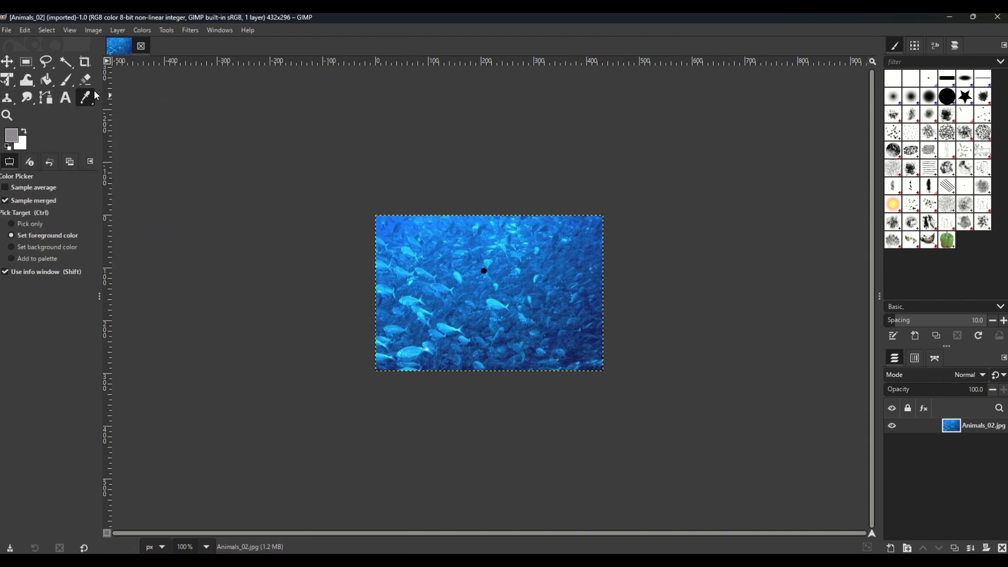
# Step: Paint a winding freehand stroke in the grey foreground colour across the upper part of the fish photo with the Paintbrush
pyautogui.click(67, 81)
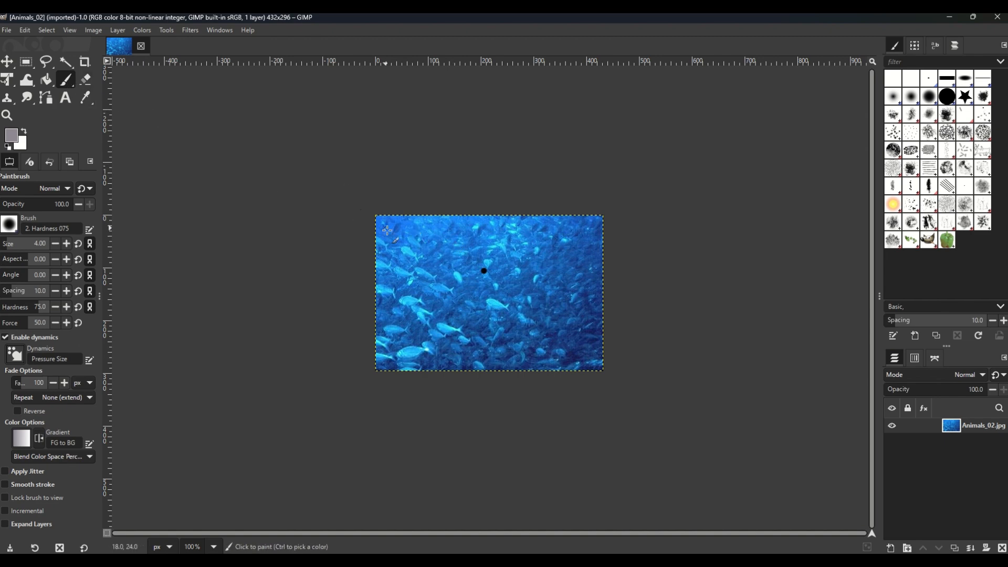
pyautogui.moveTo(398, 237)
pyautogui.mouseDown()
pyautogui.moveTo(544, 242)
pyautogui.moveTo(456, 244)
pyautogui.moveTo(414, 261)
pyautogui.moveTo(464, 301)
pyautogui.moveTo(452, 310)
pyautogui.mouseUp()
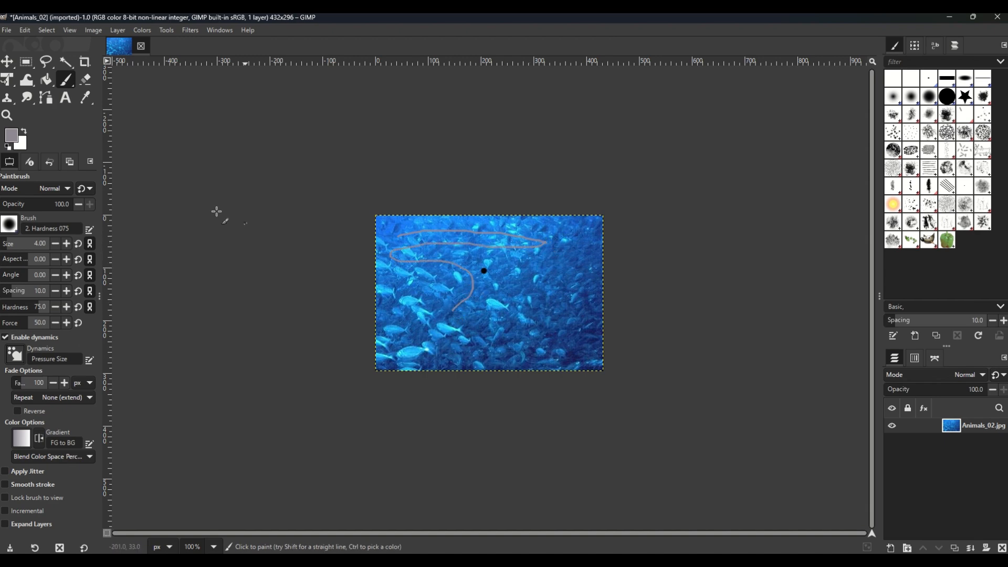
# Step: Reset the foreground and background colours to black and white and paint thin black freehand lines over the fish photo
pyautogui.click(9, 149)
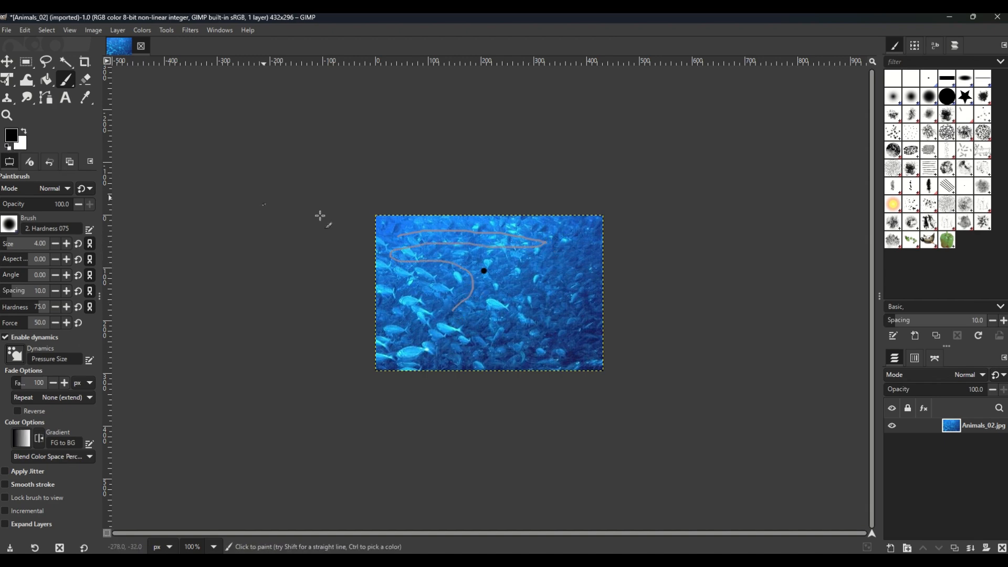
pyautogui.moveTo(399, 233)
pyautogui.mouseDown()
pyautogui.moveTo(561, 245)
pyautogui.moveTo(378, 256)
pyautogui.moveTo(438, 278)
pyautogui.moveTo(468, 316)
pyautogui.moveTo(429, 324)
pyautogui.moveTo(442, 239)
pyautogui.moveTo(409, 253)
pyautogui.moveTo(441, 335)
pyautogui.moveTo(460, 241)
pyautogui.moveTo(526, 238)
pyautogui.mouseUp()
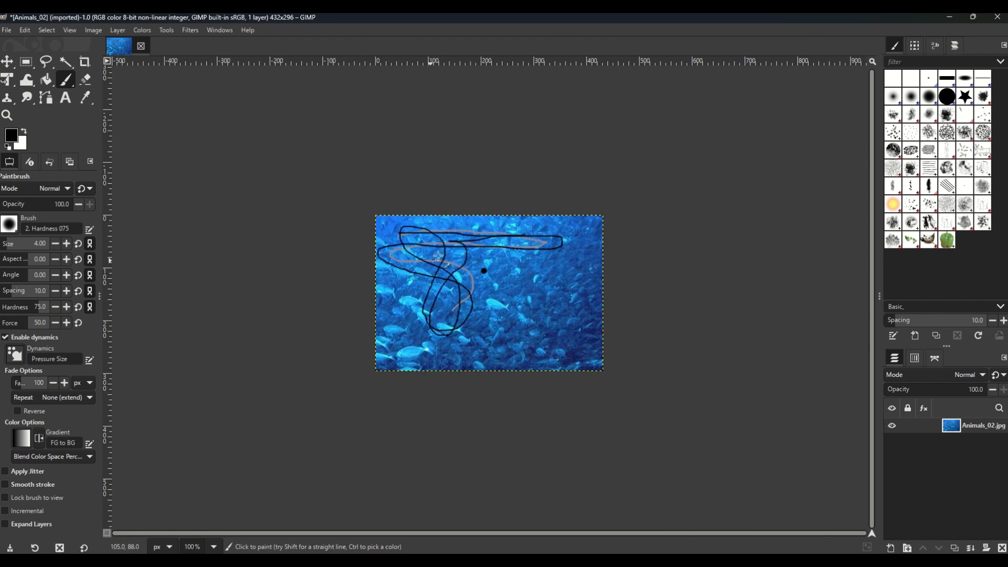
pyautogui.moveTo(432, 252)
pyautogui.mouseDown()
pyautogui.moveTo(504, 237)
pyautogui.moveTo(536, 251)
pyautogui.moveTo(572, 310)
pyautogui.moveTo(530, 319)
pyautogui.moveTo(514, 339)
pyautogui.mouseUp()
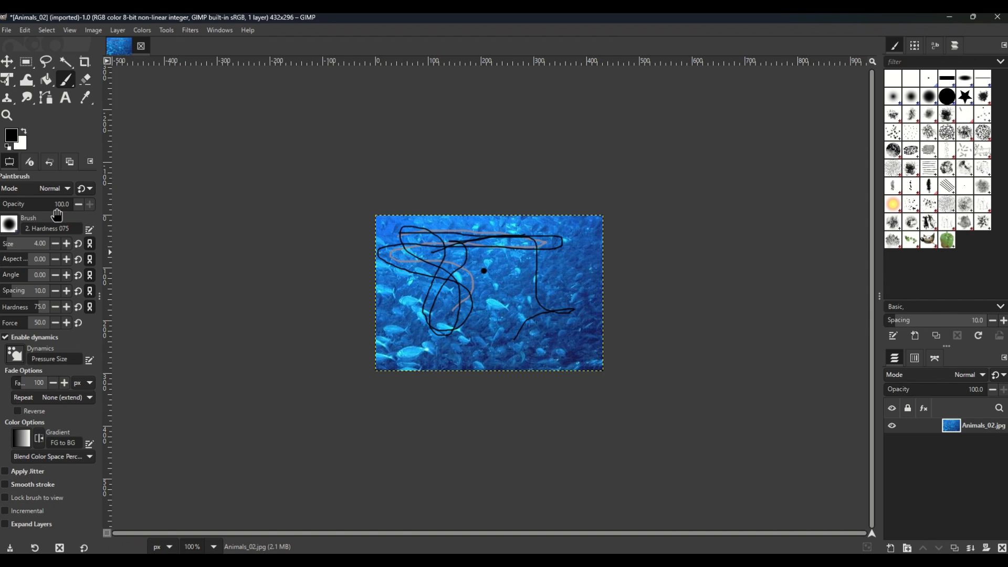
# Step: Increase the Paintbrush size to 12 and paint a thick black winding stroke across the photo
pyautogui.click(66, 245)
pyautogui.click(67, 244)
pyautogui.click(67, 244)
pyautogui.click(66, 245)
pyautogui.click(66, 245)
pyautogui.click(66, 243)
pyautogui.click(66, 243)
pyautogui.click(66, 243)
pyautogui.moveTo(420, 237)
pyautogui.mouseDown()
pyautogui.moveTo(517, 236)
pyautogui.moveTo(507, 265)
pyautogui.moveTo(412, 290)
pyautogui.moveTo(490, 322)
pyautogui.moveTo(550, 291)
pyautogui.moveTo(583, 321)
pyautogui.moveTo(558, 342)
pyautogui.mouseUp()
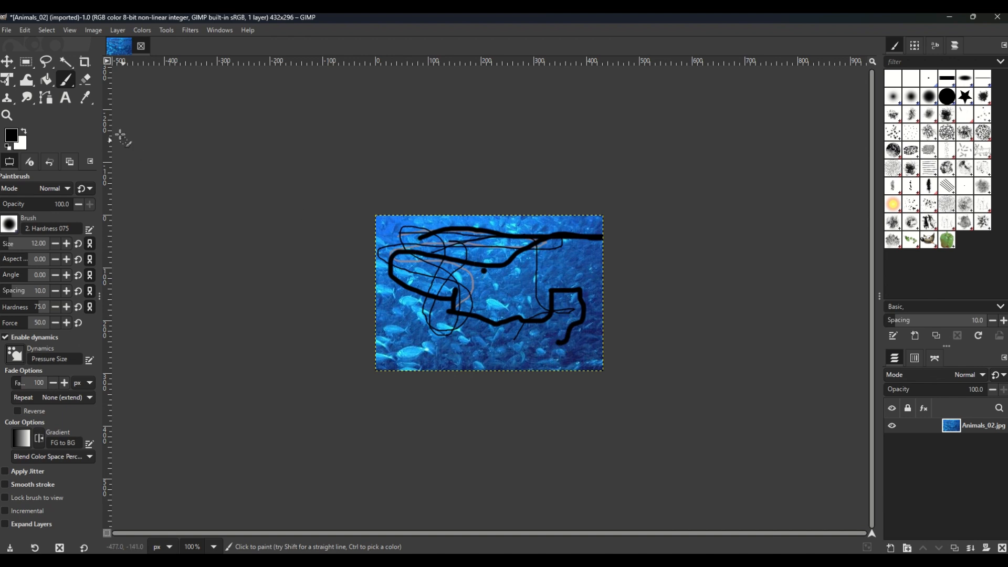
# Step: Draw a thick black hard-edged freehand line over the middle of the photo with the Pencil tool
pyautogui.click(66, 82)
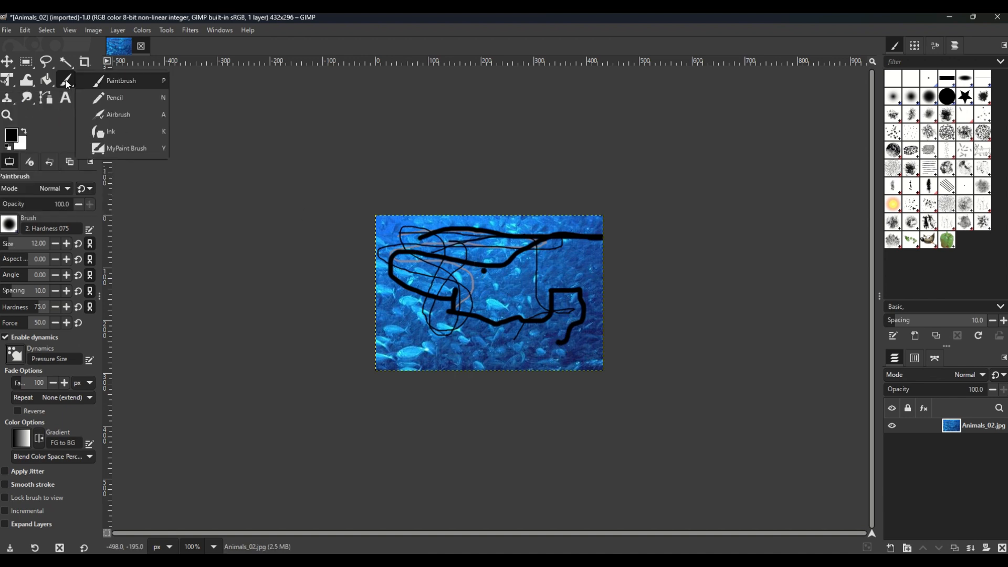
pyautogui.click(99, 97)
pyautogui.moveTo(447, 280)
pyautogui.mouseDown()
pyautogui.moveTo(442, 346)
pyautogui.moveTo(501, 347)
pyautogui.moveTo(506, 317)
pyautogui.moveTo(540, 304)
pyautogui.moveTo(555, 264)
pyautogui.moveTo(573, 259)
pyautogui.moveTo(529, 247)
pyautogui.moveTo(510, 290)
pyautogui.moveTo(472, 282)
pyautogui.mouseUp()
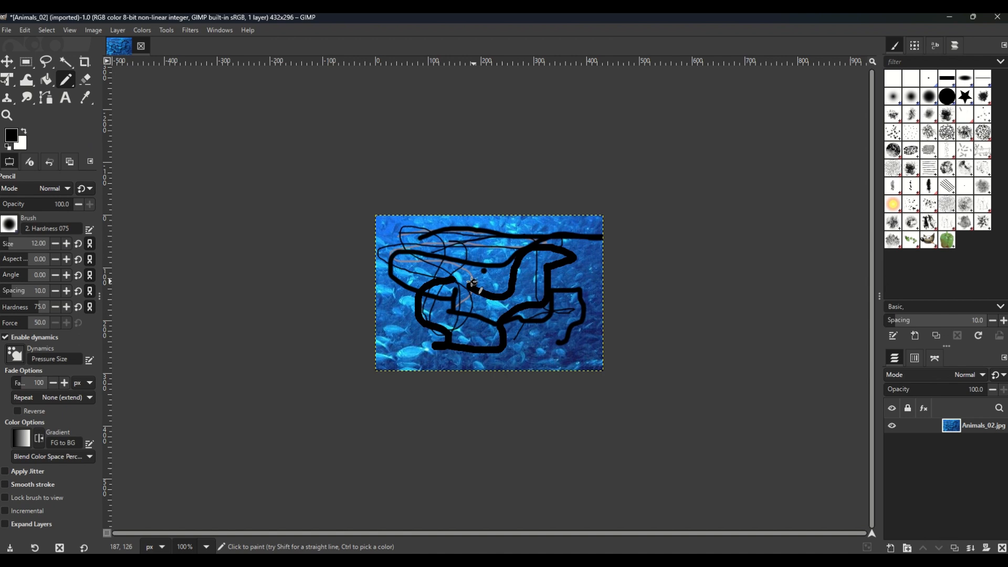
# Step: Spray two soft black patches with the Airbrush, one near the photo's upper-left corner and one near its left edge
pyautogui.click(66, 82)
pyautogui.click(111, 117)
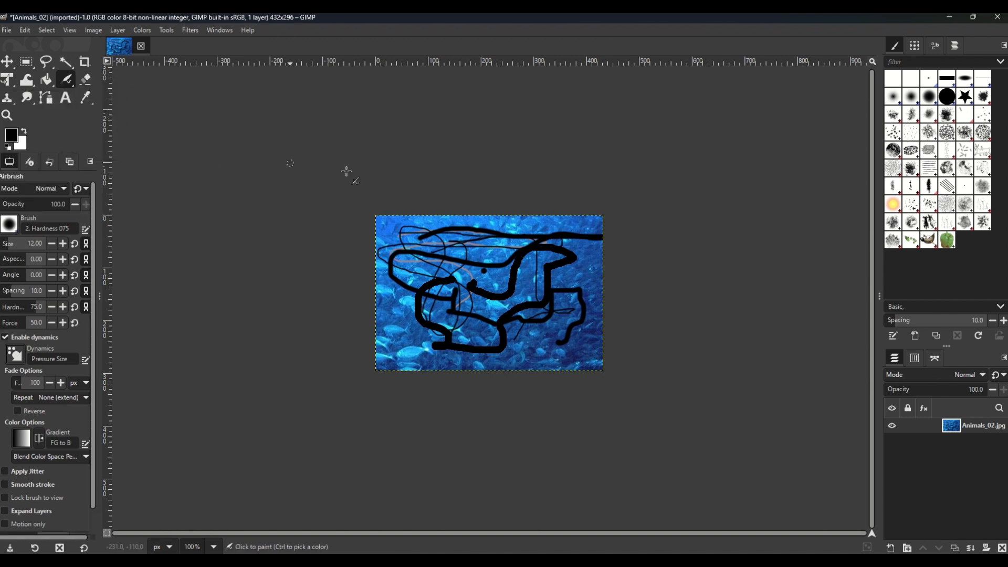
pyautogui.moveTo(414, 230)
pyautogui.mouseDown()
pyautogui.moveTo(425, 228)
pyautogui.moveTo(401, 226)
pyautogui.moveTo(414, 234)
pyautogui.moveTo(423, 228)
pyautogui.moveTo(409, 223)
pyautogui.moveTo(428, 224)
pyautogui.moveTo(399, 231)
pyautogui.moveTo(430, 231)
pyautogui.moveTo(395, 228)
pyautogui.moveTo(431, 232)
pyautogui.mouseUp()
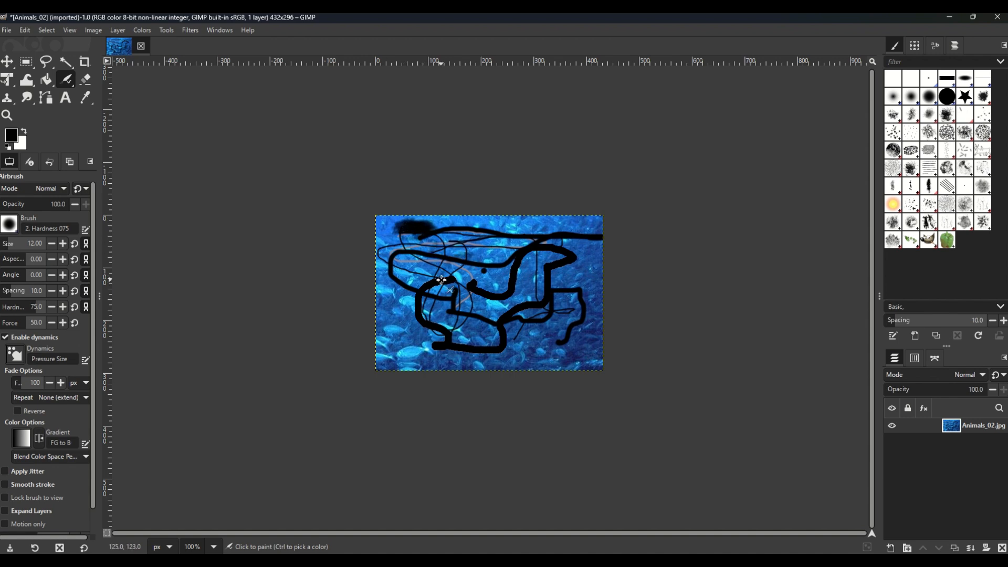
pyautogui.moveTo(392, 308)
pyautogui.mouseDown()
pyautogui.moveTo(403, 339)
pyautogui.moveTo(383, 300)
pyautogui.moveTo(403, 345)
pyautogui.moveTo(390, 301)
pyautogui.moveTo(395, 322)
pyautogui.mouseUp()
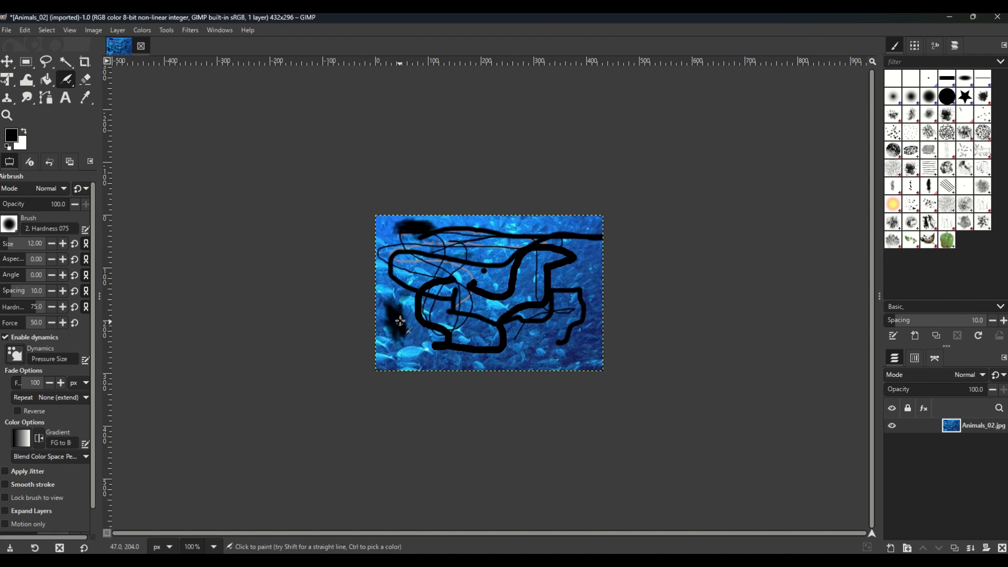
# Step: Draw a thick black looping stroke across the middle and right of the photo with the Ink tool
pyautogui.click(64, 82)
pyautogui.click(108, 132)
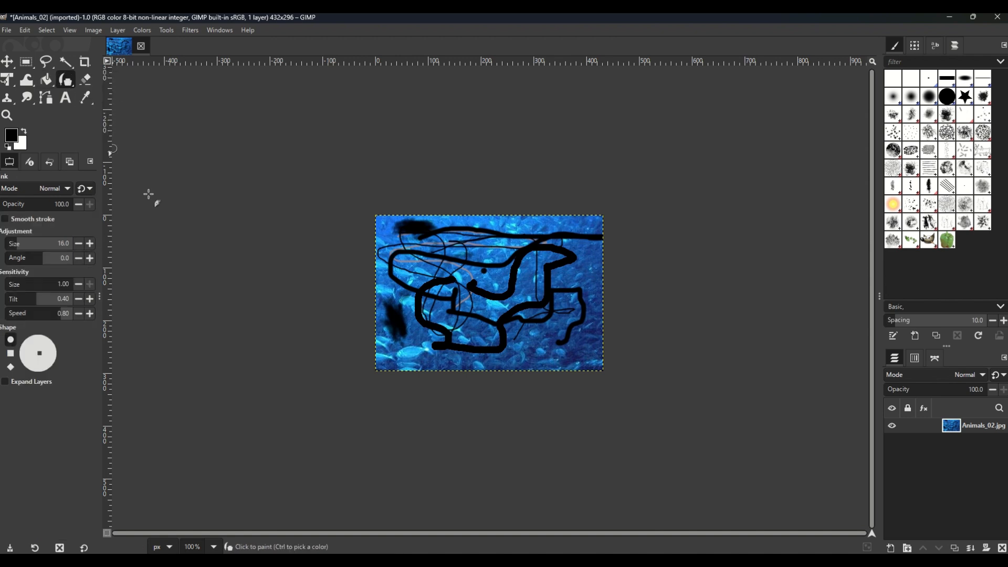
pyautogui.moveTo(495, 275)
pyautogui.mouseDown()
pyautogui.moveTo(432, 262)
pyautogui.moveTo(479, 288)
pyautogui.moveTo(495, 311)
pyautogui.moveTo(534, 323)
pyautogui.moveTo(554, 312)
pyautogui.moveTo(577, 335)
pyautogui.moveTo(584, 249)
pyautogui.moveTo(541, 252)
pyautogui.moveTo(523, 231)
pyautogui.moveTo(502, 231)
pyautogui.moveTo(495, 245)
pyautogui.moveTo(517, 303)
pyautogui.mouseUp()
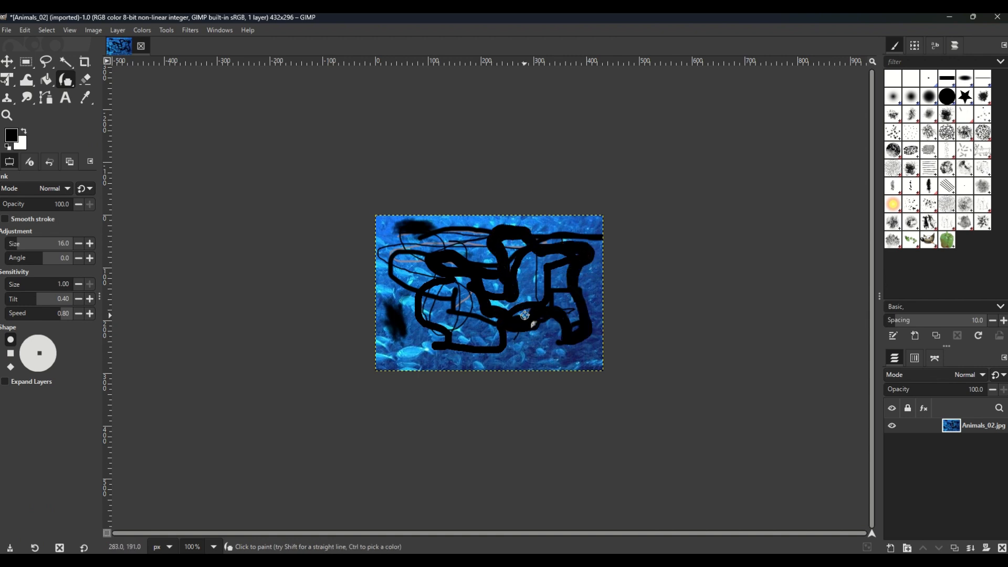
pyautogui.rightClick(68, 81)
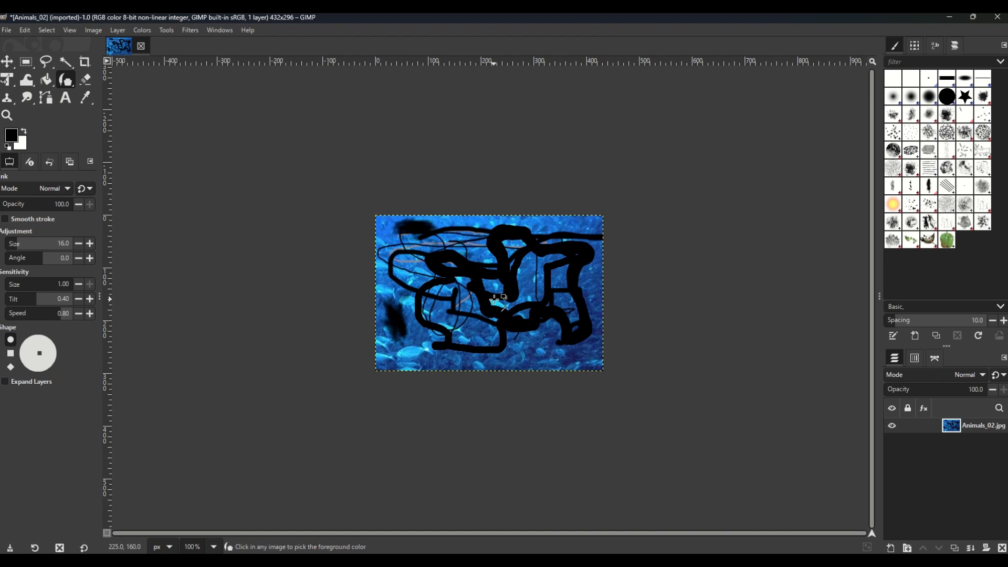
pyautogui.scroll(5, 495, 299)
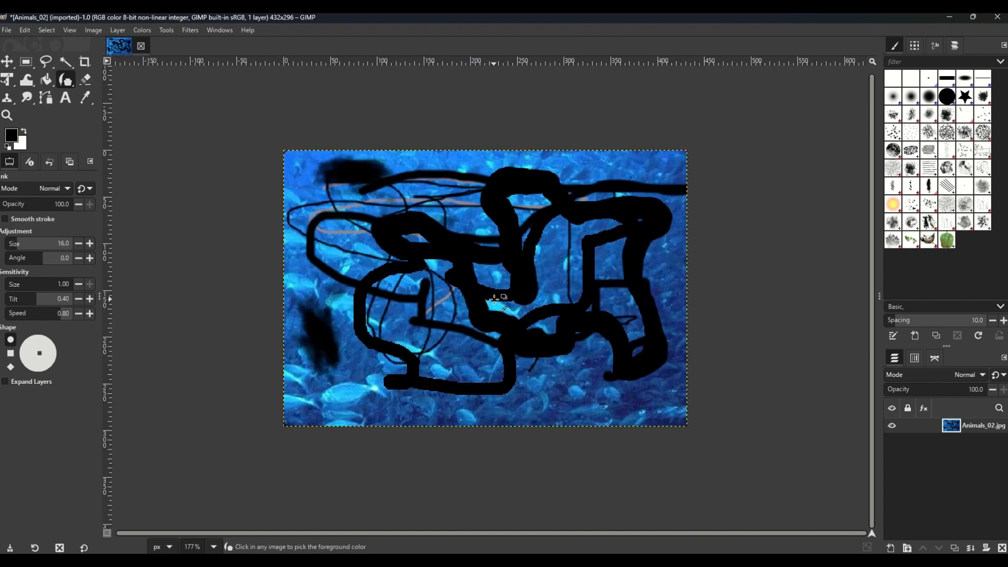
# Step: Examine the painted strokes at several magnifications, from the whole photo to a close-up of its upper-right area
pyautogui.scroll(2, 494, 299)
pyautogui.scroll(-4, 494, 299)
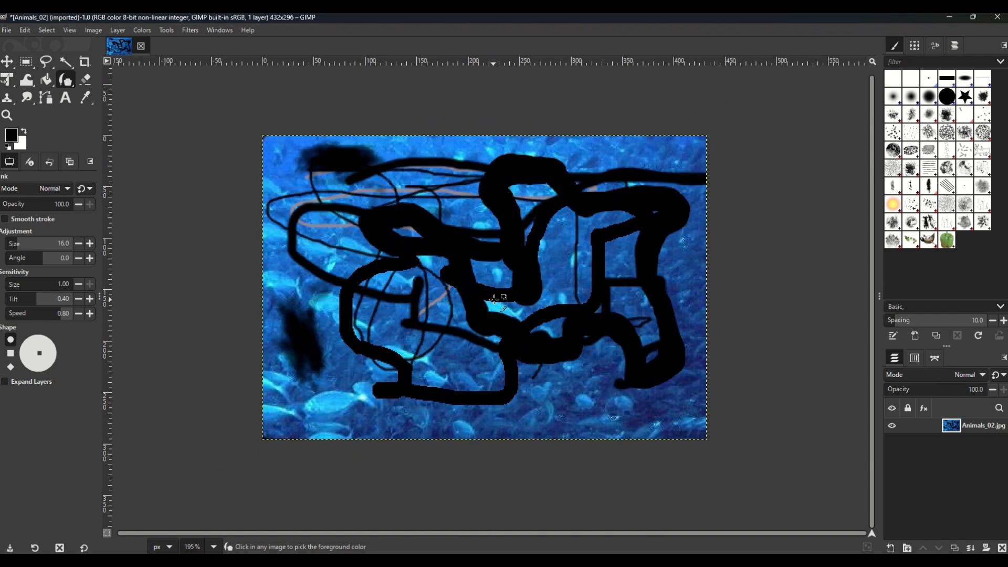
pyautogui.scroll(-8, 495, 299)
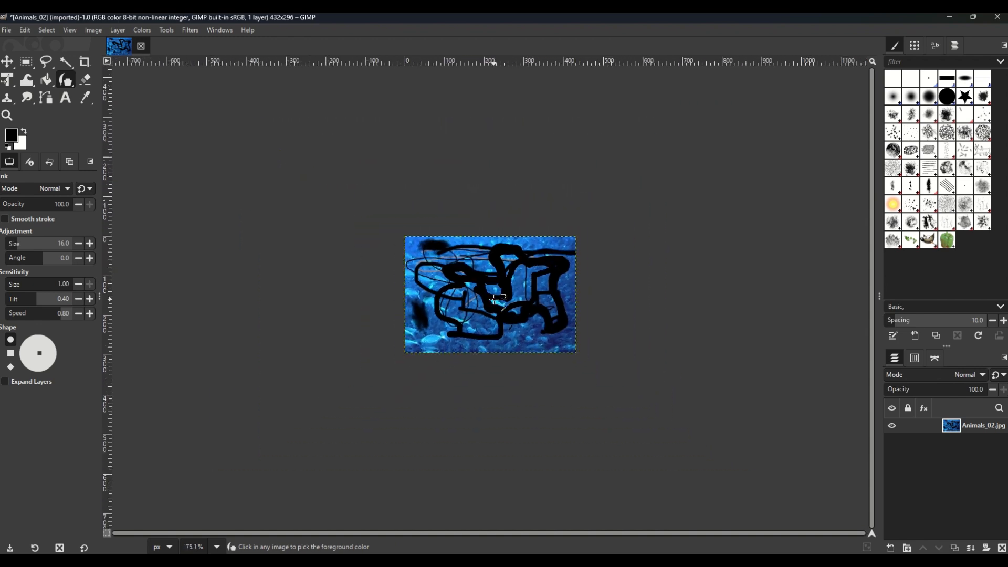
pyautogui.scroll(10, 495, 299)
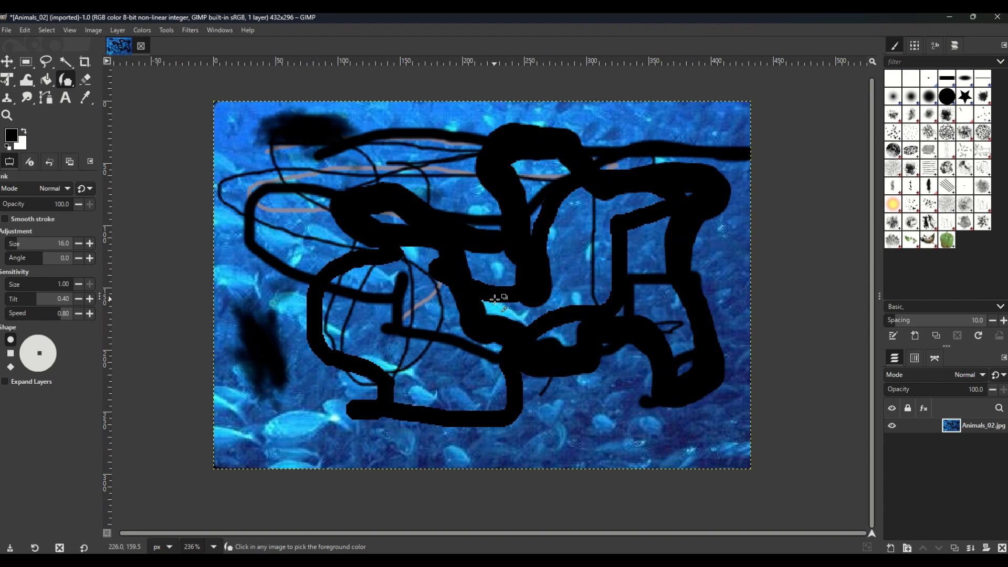
pyautogui.scroll(2, 494, 299)
pyautogui.scroll(-1, 494, 299)
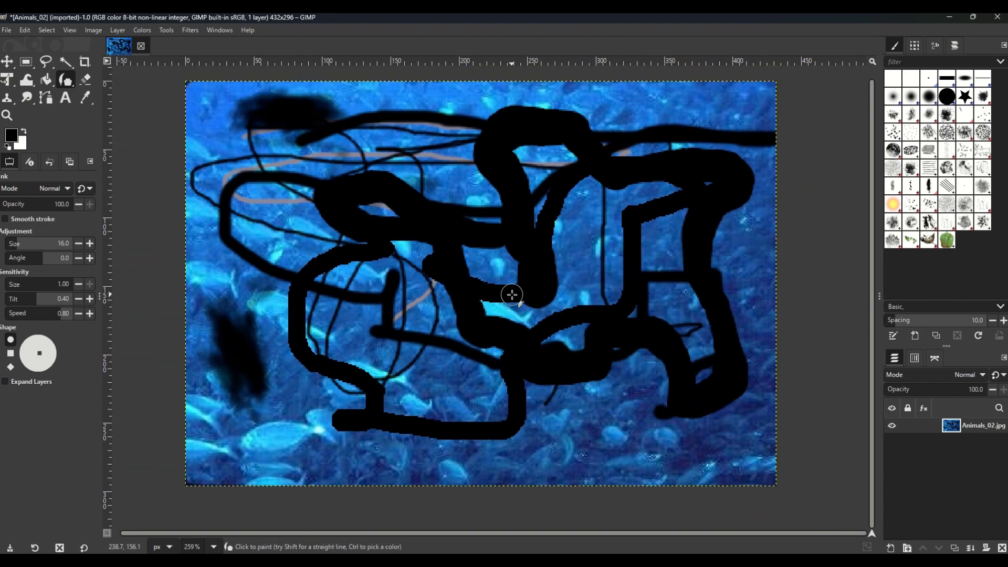
pyautogui.keyDown('ctrl'); pyautogui.scroll(-5, 498, 295); pyautogui.keyUp('ctrl')
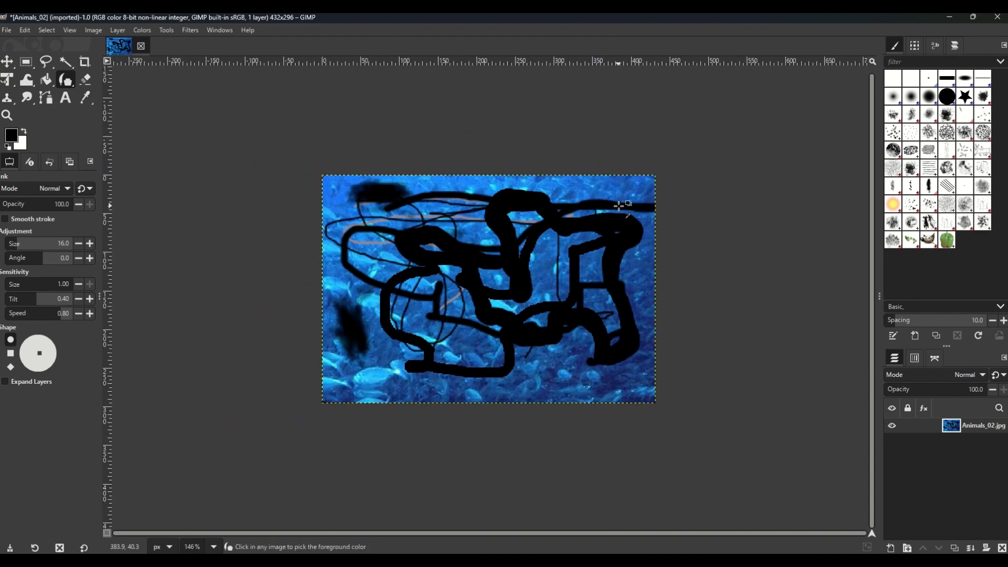
pyautogui.keyDown('ctrl'); pyautogui.scroll(7, 621, 204); pyautogui.keyUp('ctrl')
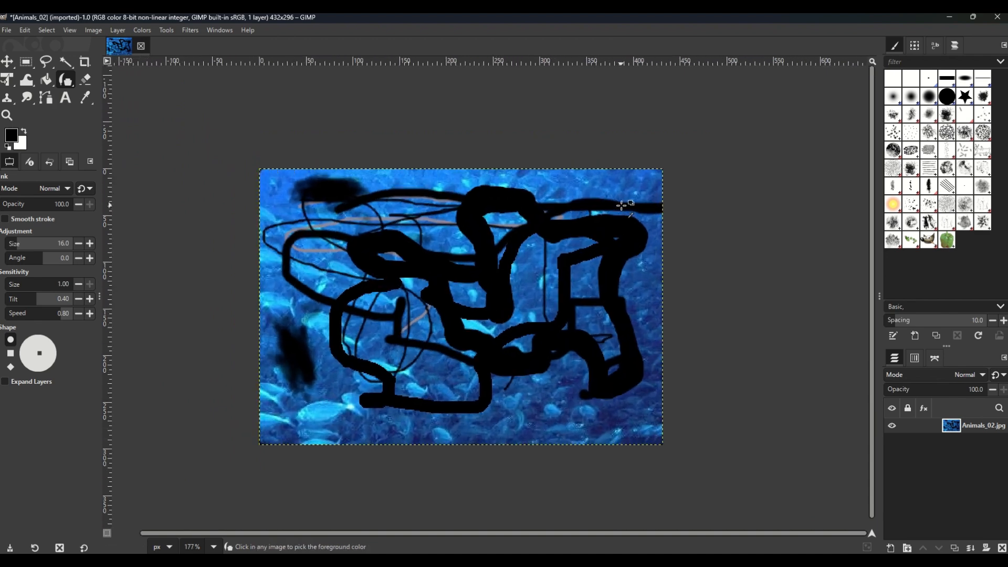
pyautogui.keyDown('ctrl'); pyautogui.scroll(6, 621, 204); pyautogui.keyUp('ctrl')
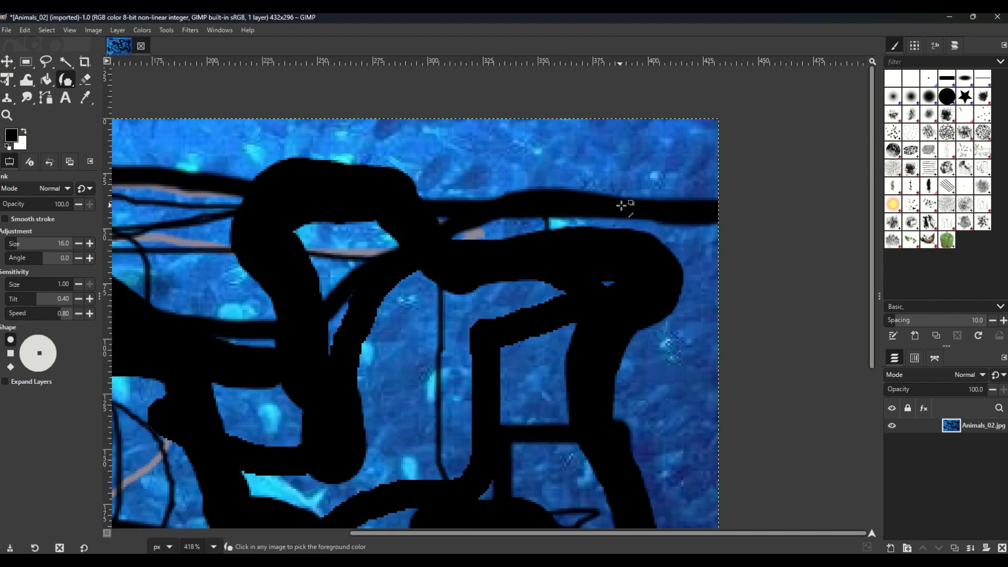
pyautogui.keyDown('ctrl'); pyautogui.scroll(1, 621, 205); pyautogui.keyUp('ctrl')
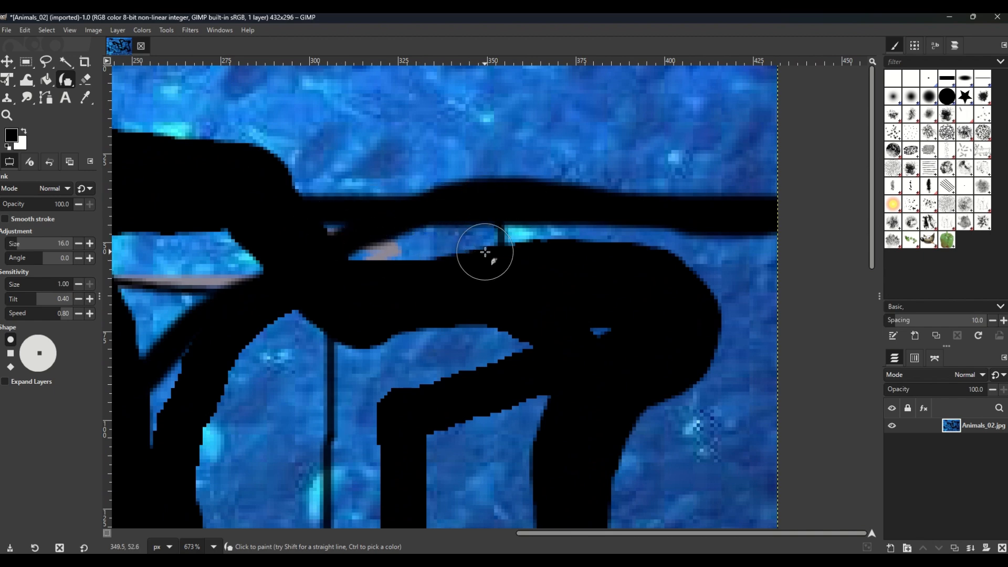
pyautogui.scroll(-6, 563, 257)
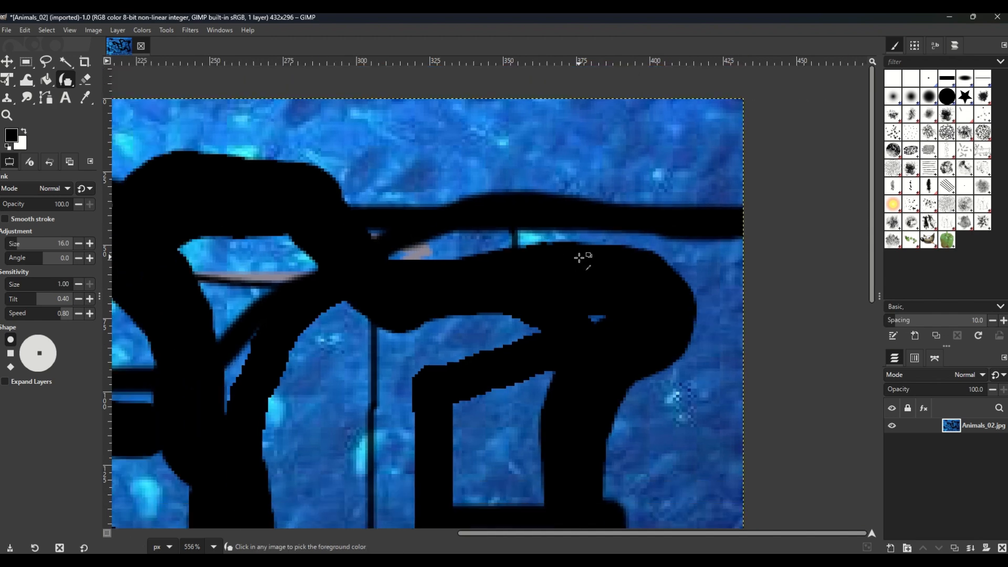
pyautogui.scroll(3, 569, 267)
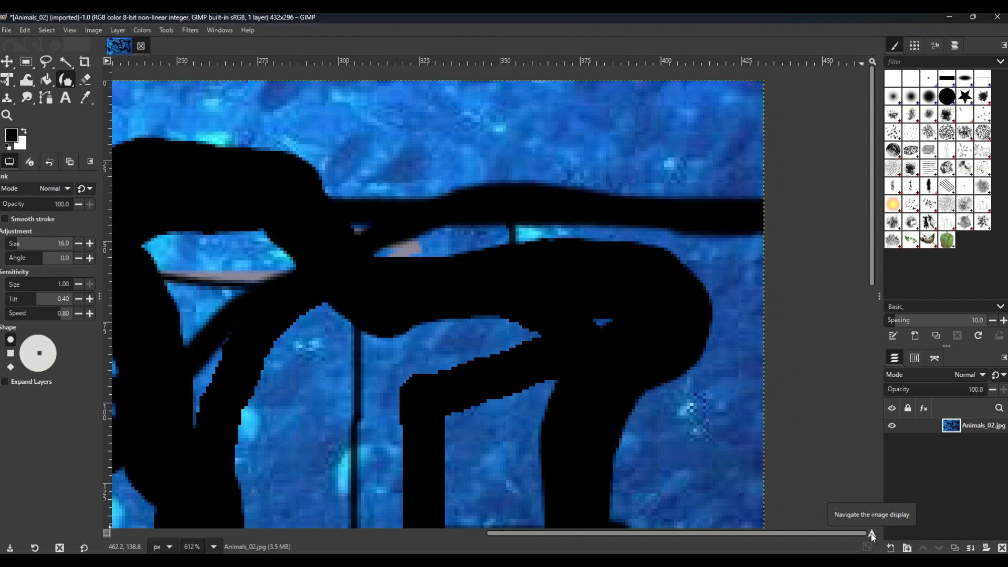
# Step: Navigate the magnified image display to the photo's centre and examine the strokes there at pixel level
pyautogui.moveTo(872, 534)
pyautogui.mouseDown()
pyautogui.moveTo(846, 535)
pyautogui.moveTo(858, 544)
pyautogui.mouseUp()
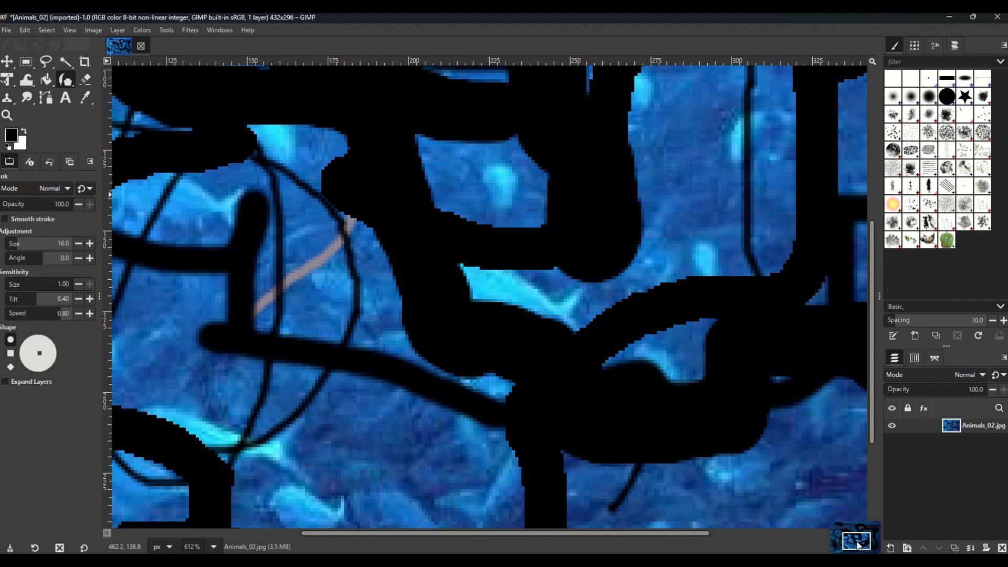
pyautogui.moveTo(858, 544); pyautogui.dragTo(858, 544)
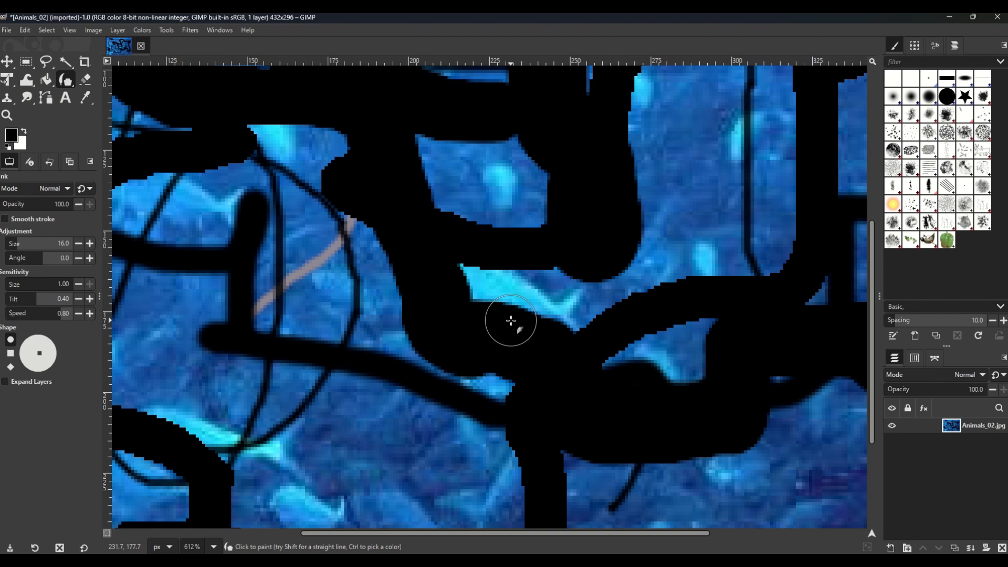
pyautogui.scroll(-4, 510, 321)
pyautogui.scroll(2, 510, 321)
pyautogui.scroll(7, 510, 320)
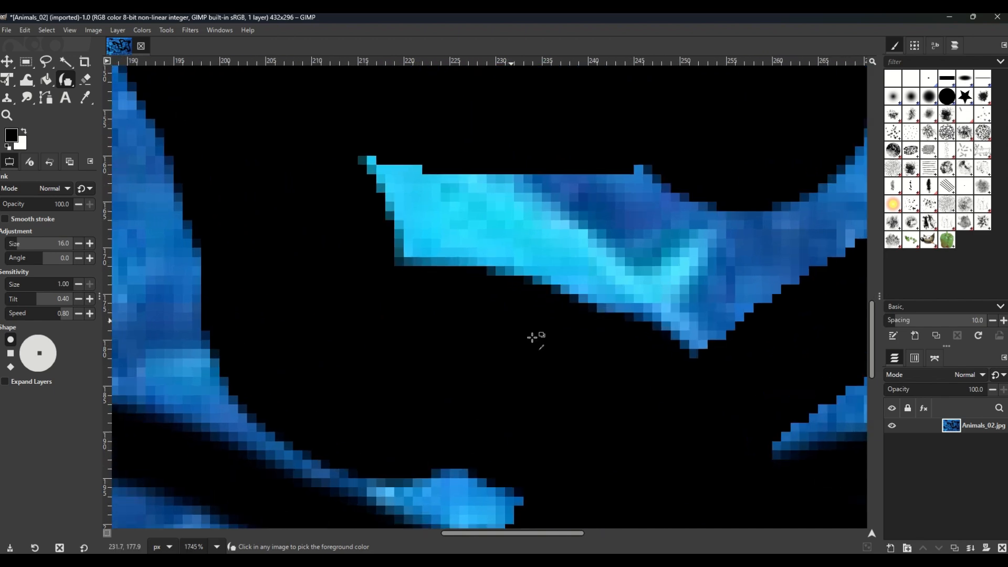
pyautogui.click(871, 534)
pyautogui.moveTo(871, 533)
pyautogui.mouseDown()
pyautogui.moveTo(857, 534)
pyautogui.moveTo(868, 533)
pyautogui.mouseUp()
pyautogui.scroll(3, 541, 354)
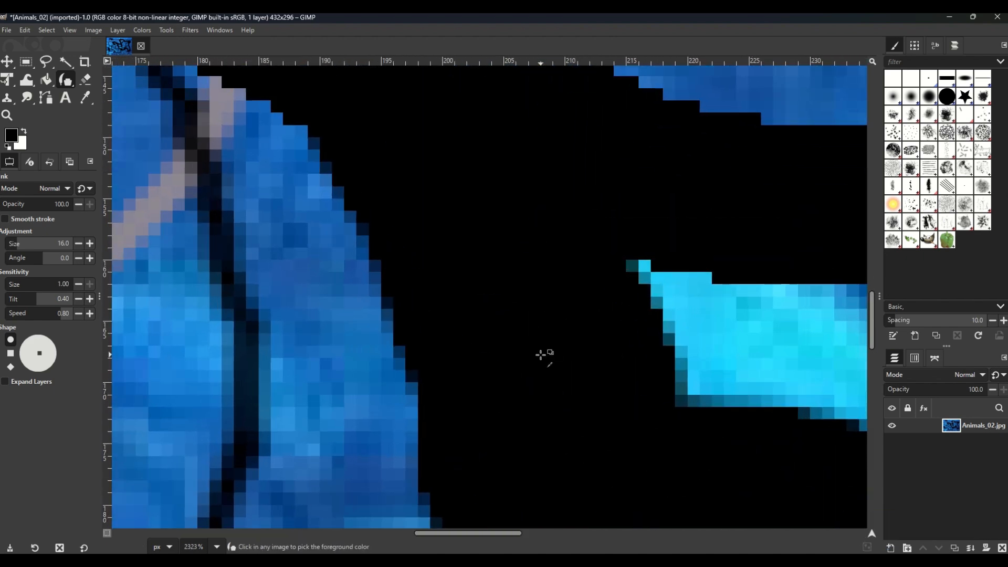
pyautogui.scroll(-6, 541, 355)
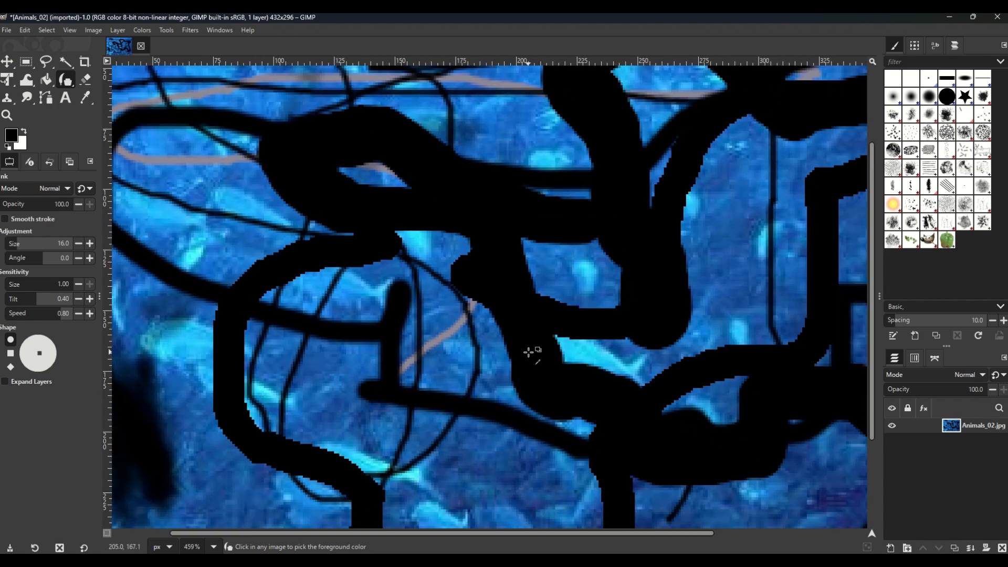
pyautogui.scroll(-3, 527, 352)
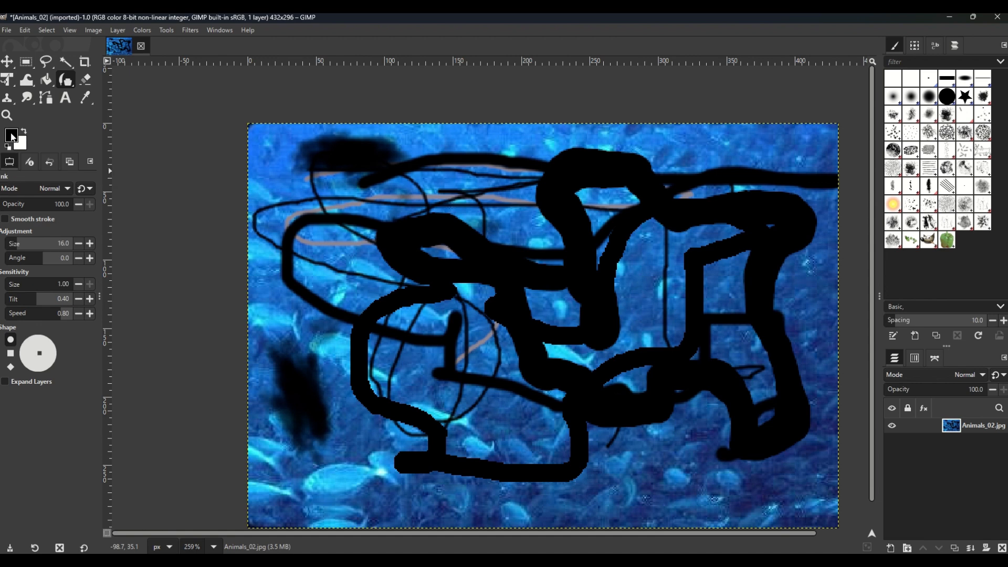
# Step: Open the foreground colour chooser and try bright red fb0735, dark red 4a252c and near-black 040304
pyautogui.click(13, 137)
pyautogui.moveTo(142, 17); pyautogui.dragTo(449, 127)
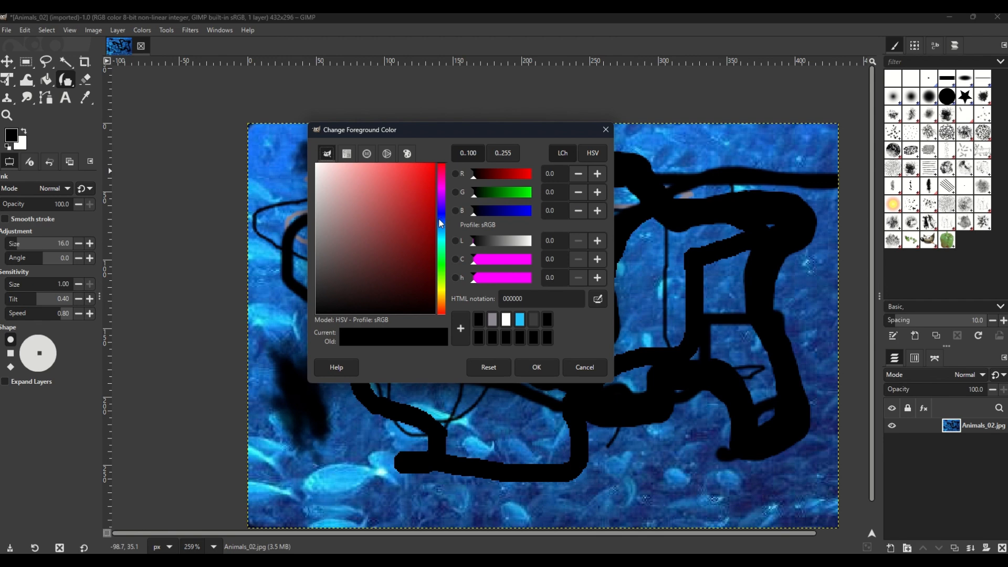
pyautogui.click(442, 168)
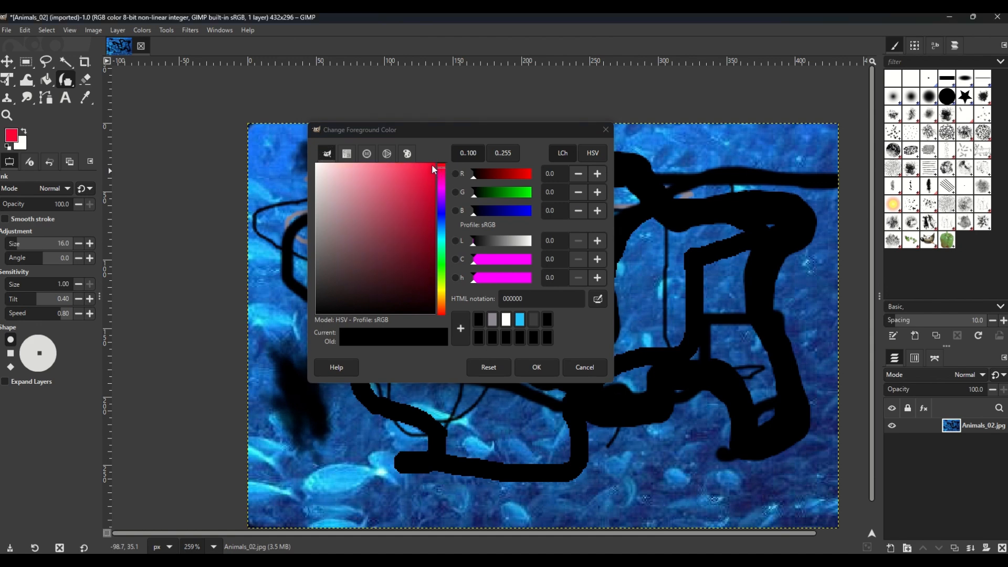
pyautogui.click(431, 164)
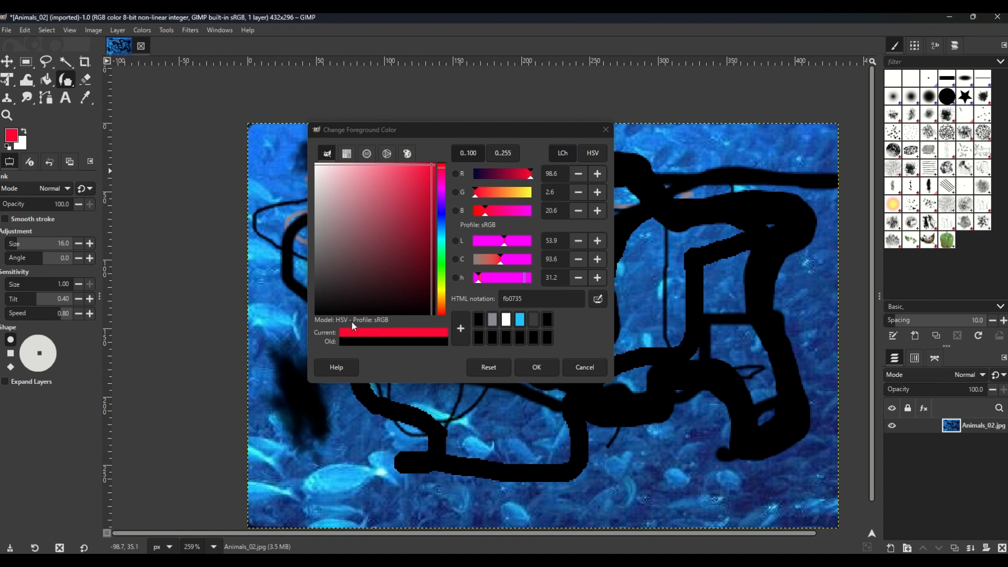
pyautogui.click(375, 272)
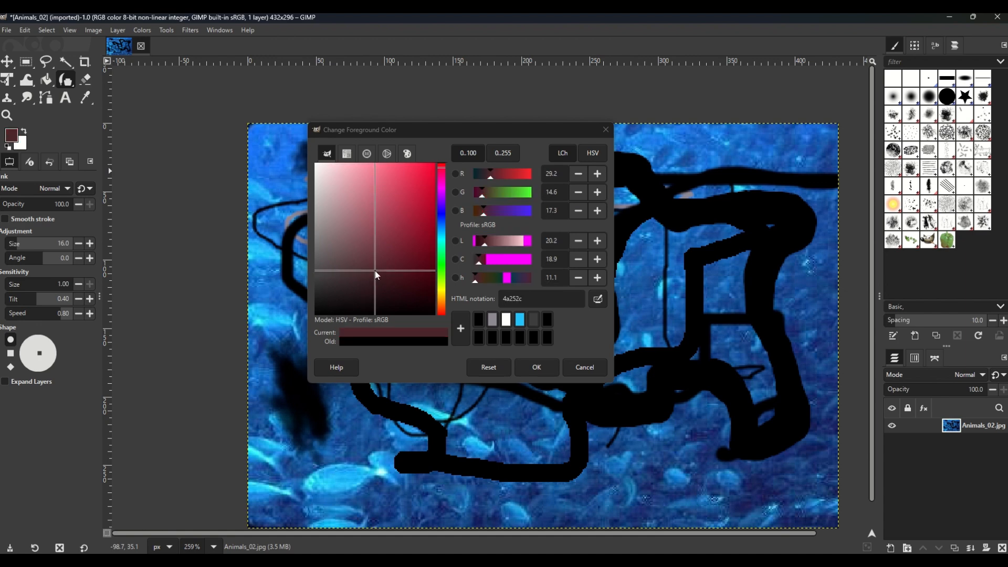
pyautogui.click(316, 313)
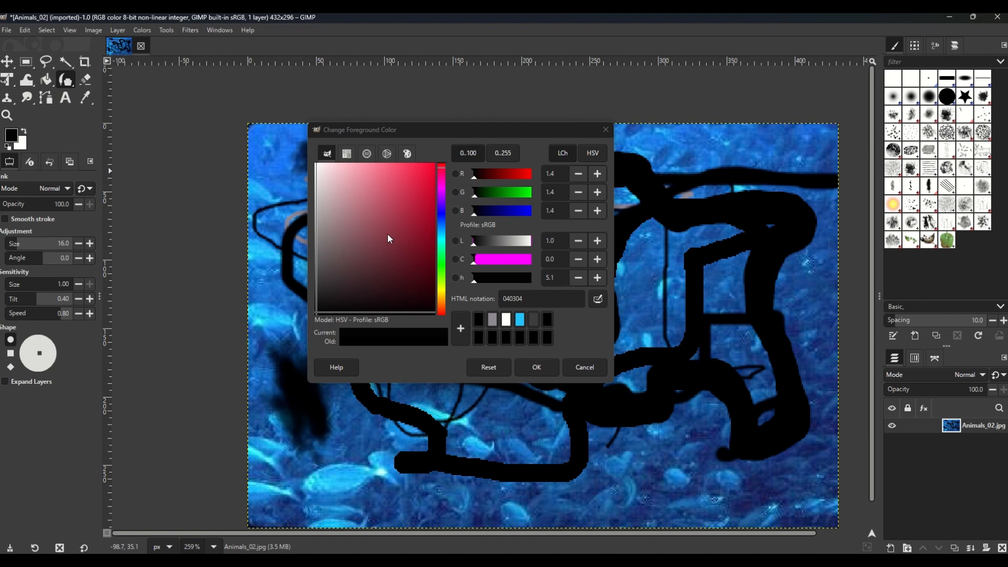
# Step: Try several blue shades, including 8aa2f3, 083ef7 and 242b41, and the muted green 468552 as the foreground colour
pyautogui.click(442, 218)
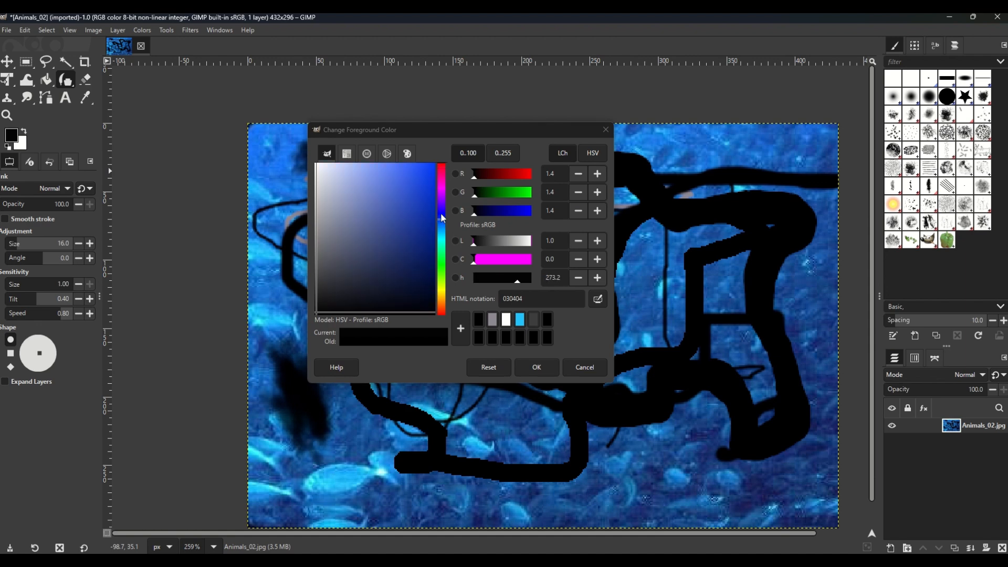
pyautogui.click(367, 170)
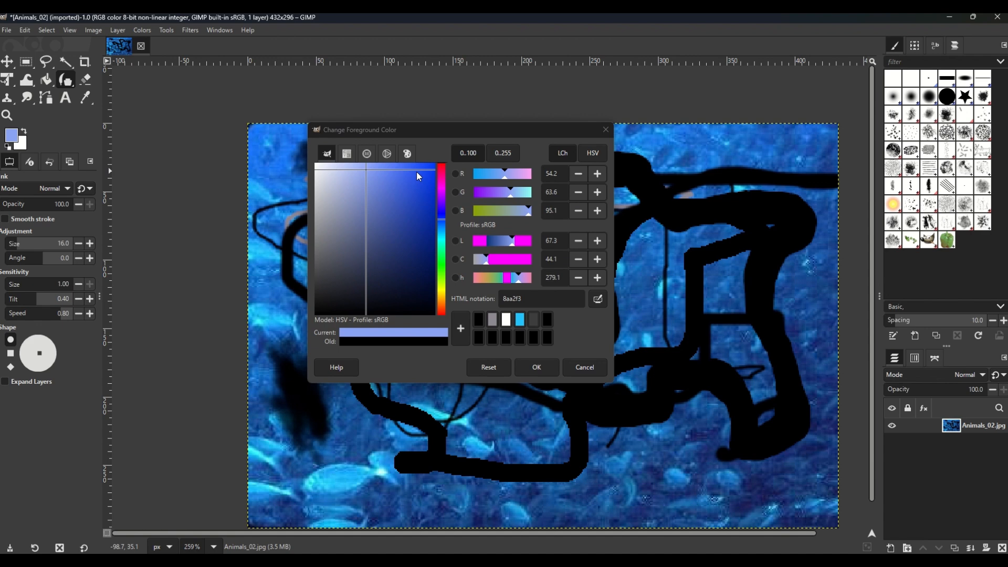
pyautogui.click(351, 210)
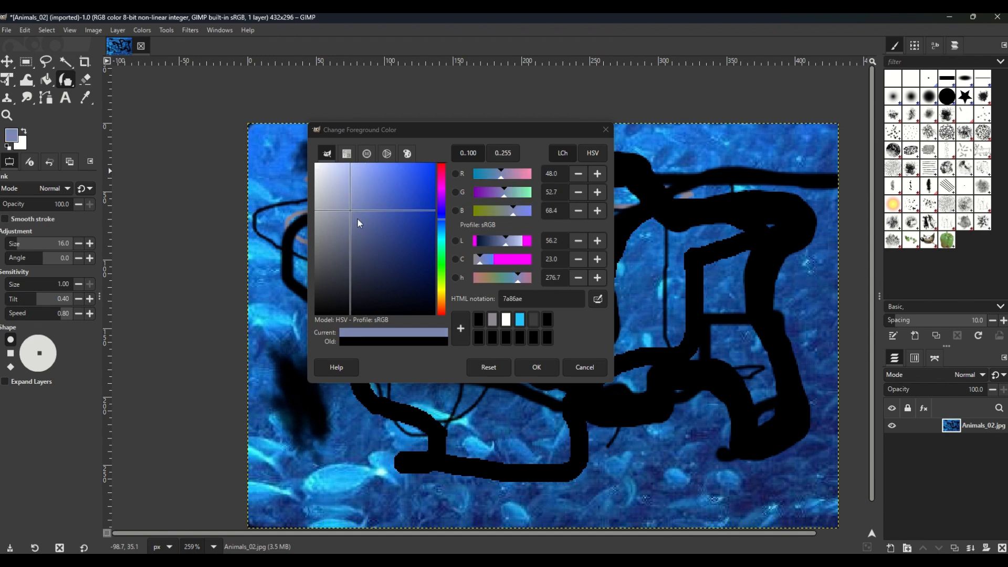
pyautogui.click(431, 166)
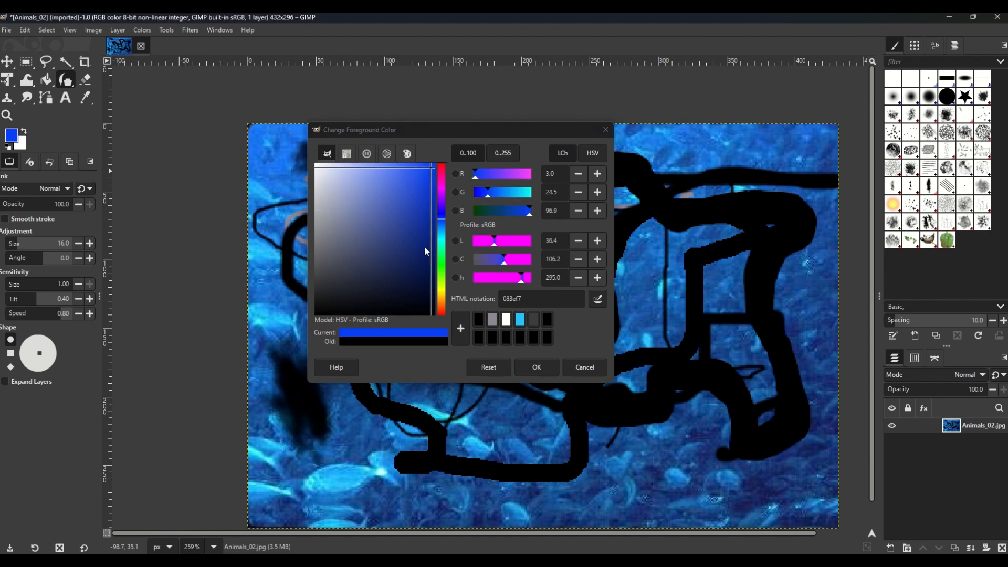
pyautogui.click(424, 272)
pyautogui.click(368, 275)
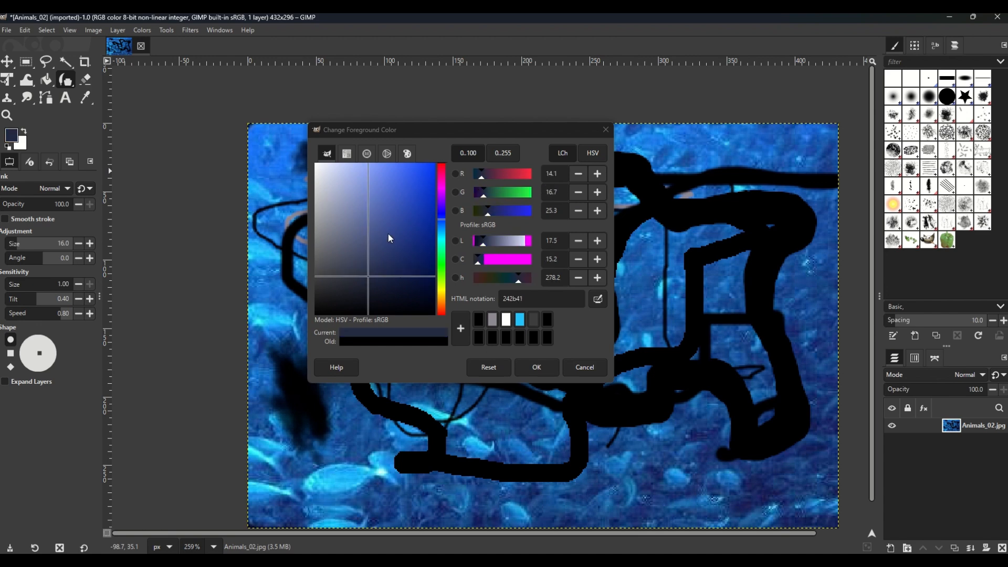
pyautogui.click(442, 259)
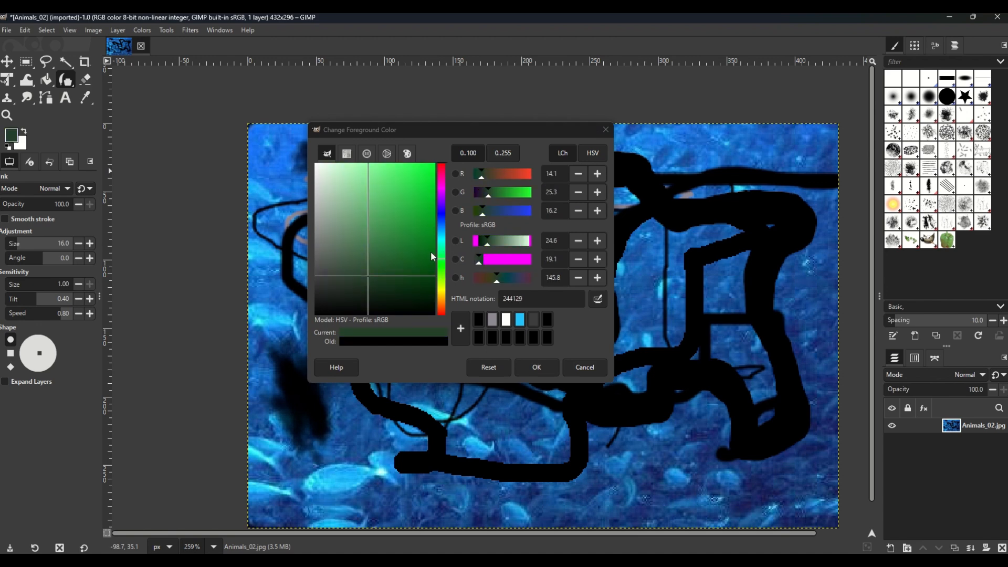
pyautogui.moveTo(424, 182); pyautogui.dragTo(381, 247)
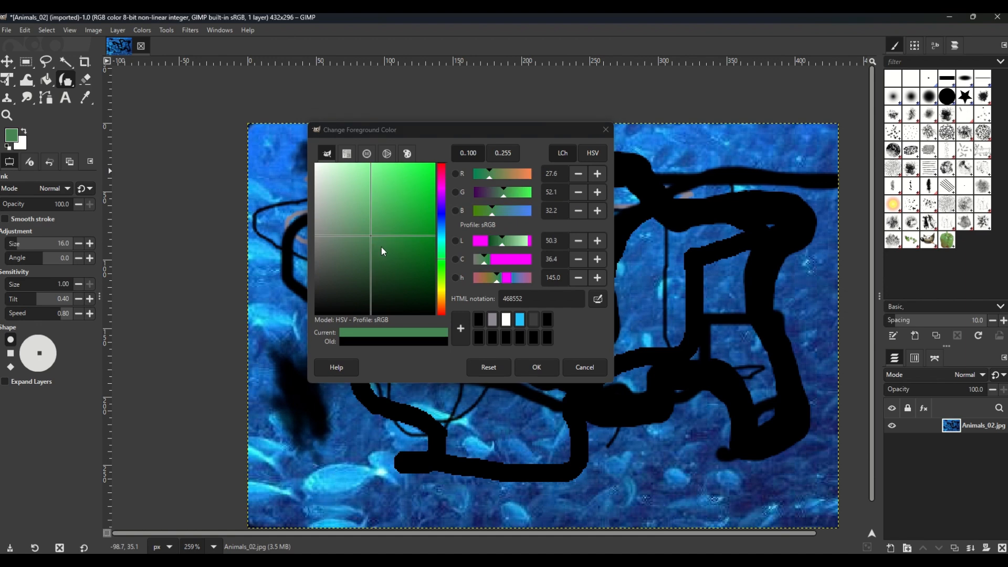
# Step: Sample the grey 8a8898 from the thin stroke near the photo's upper right as the foreground colour
pyautogui.click(597, 300)
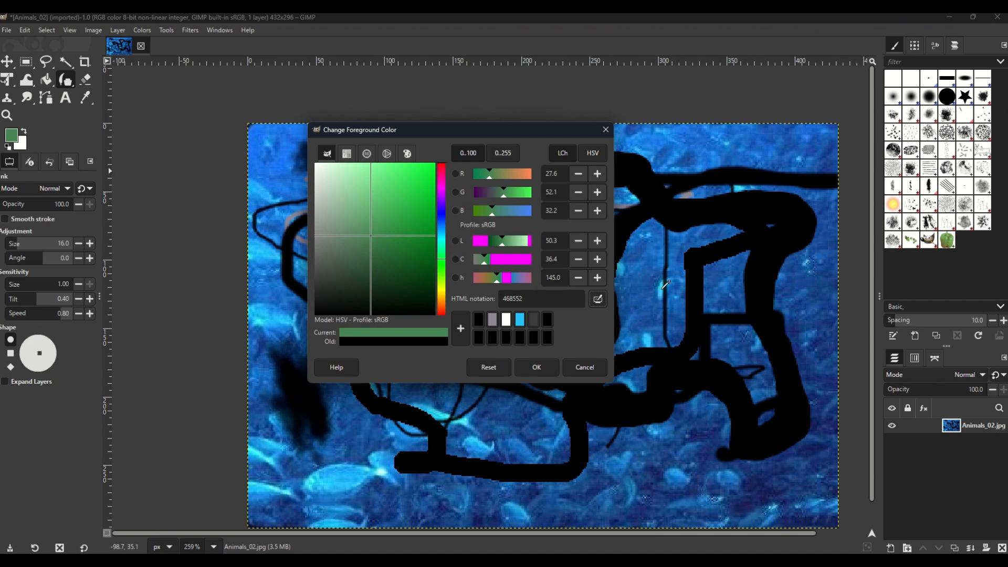
pyautogui.click(691, 192)
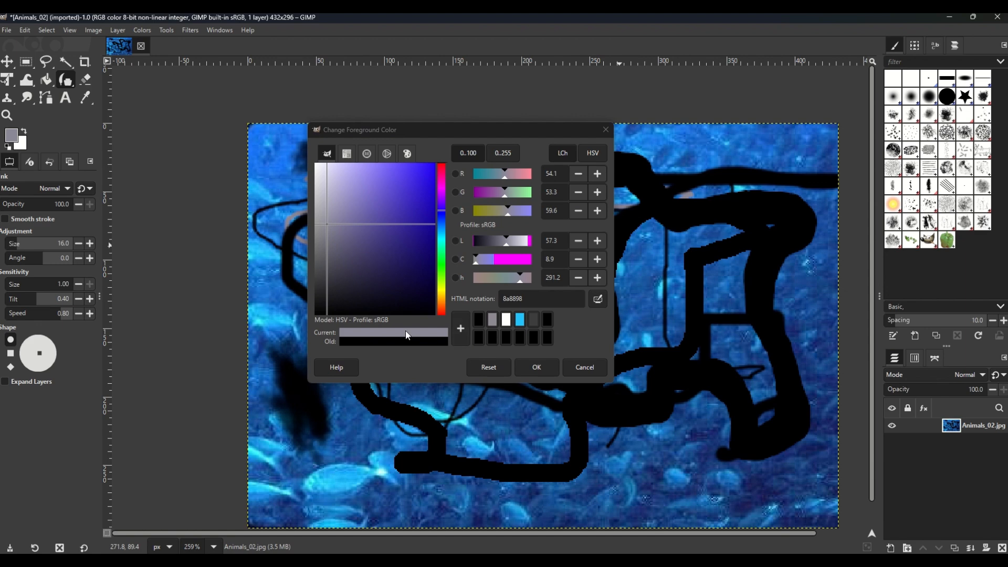
# Step: Sample the light blue 24c2ff from the fish at the photo's lower left and add it to the colour history
pyautogui.click(597, 299)
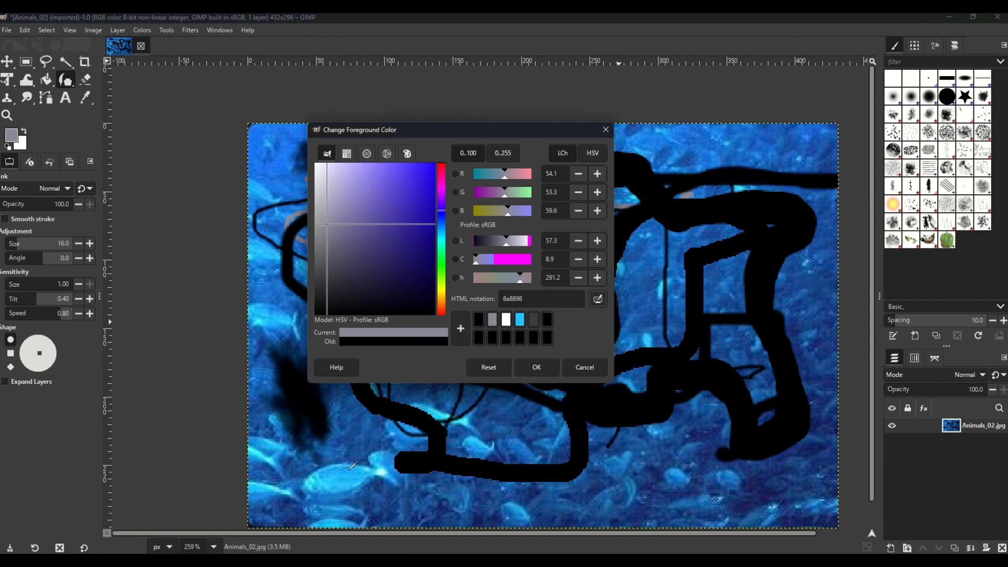
pyautogui.click(334, 485)
pyautogui.click(333, 484)
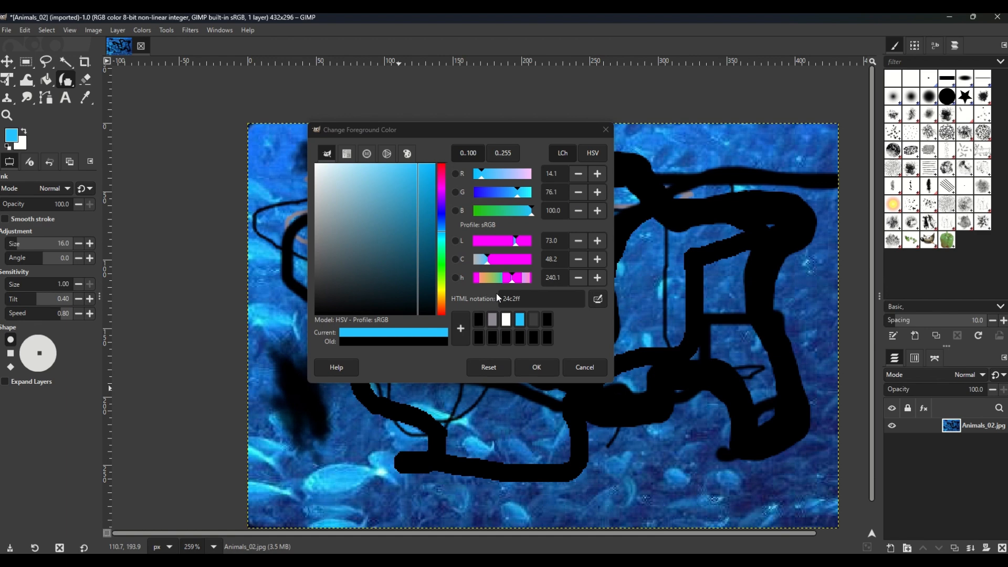
pyautogui.click(459, 327)
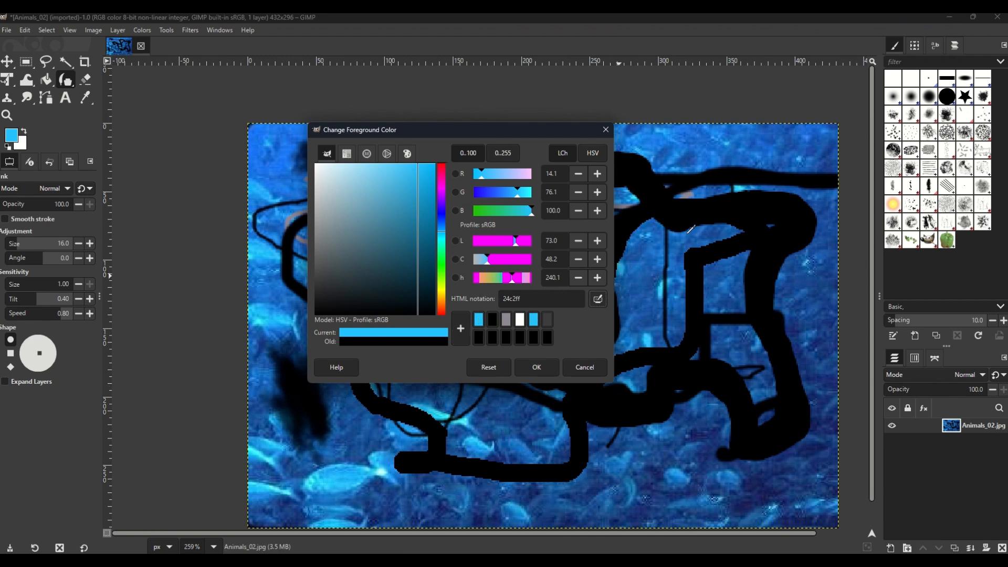
# Step: Sample the deeper blue 1060c3 from the water near the photo's upper-right corner and add it to the colour history
pyautogui.keyDown('ctrl'); pyautogui.click(765, 150); pyautogui.keyUp('ctrl')
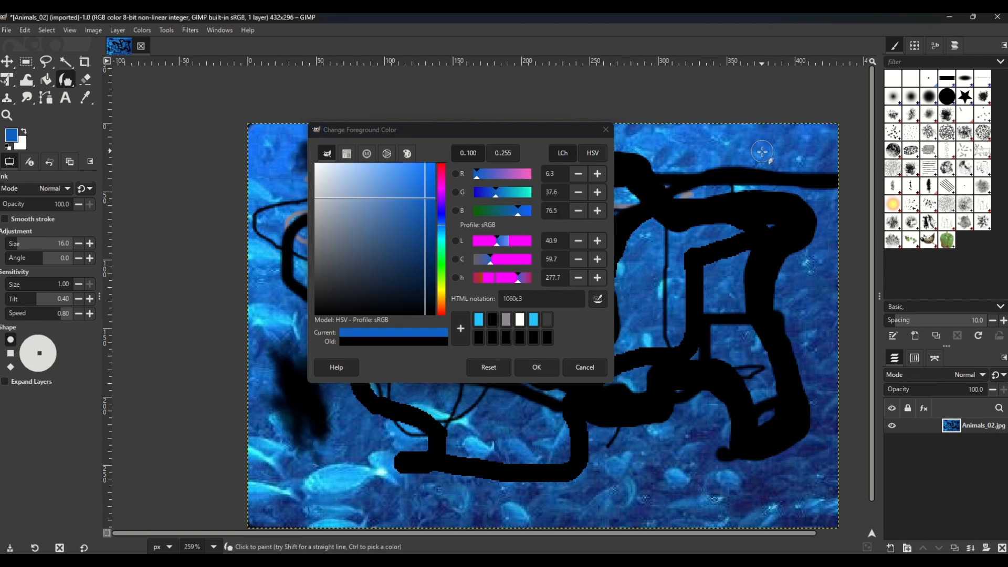
pyautogui.click(461, 329)
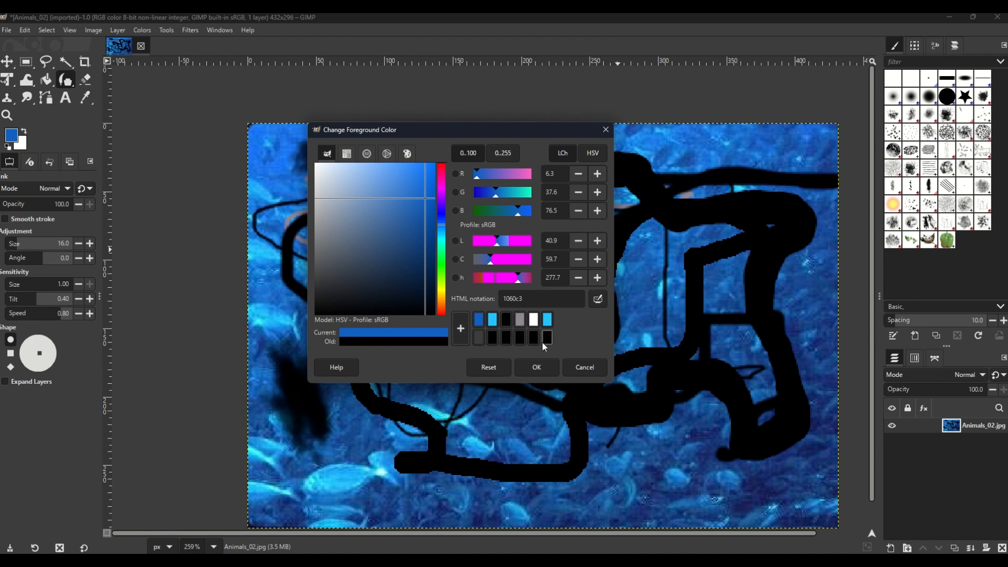
# Step: Accept the blue 1060c3 as the foreground colour and paint a long winding ink stroke across the middle of the photo
pyautogui.click(537, 367)
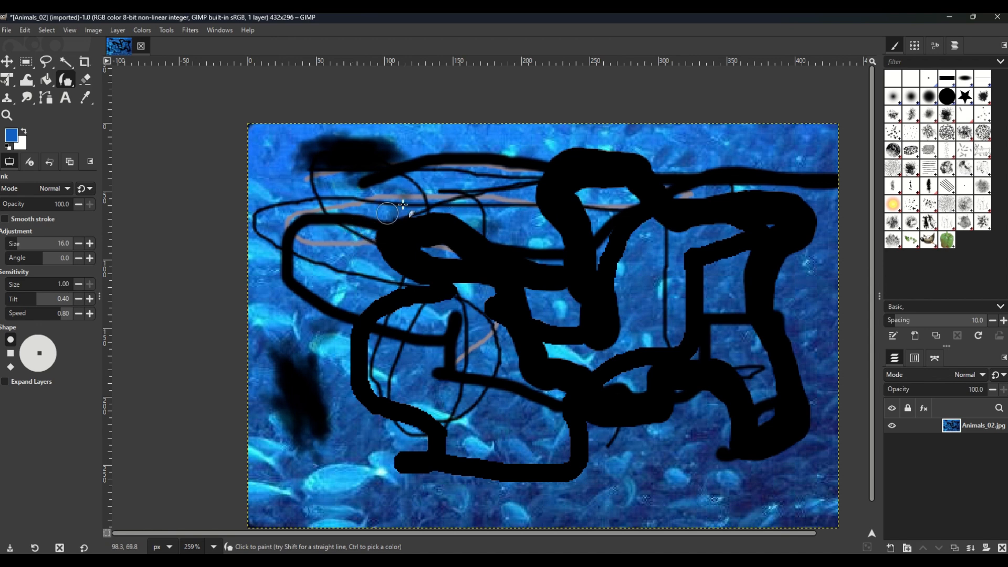
pyautogui.moveTo(432, 182)
pyautogui.mouseDown()
pyautogui.moveTo(366, 247)
pyautogui.moveTo(317, 328)
pyautogui.moveTo(363, 347)
pyautogui.moveTo(469, 248)
pyautogui.moveTo(564, 212)
pyautogui.moveTo(682, 301)
pyautogui.moveTo(615, 330)
pyautogui.moveTo(464, 328)
pyautogui.moveTo(447, 380)
pyautogui.moveTo(598, 385)
pyautogui.moveTo(663, 408)
pyautogui.mouseUp()
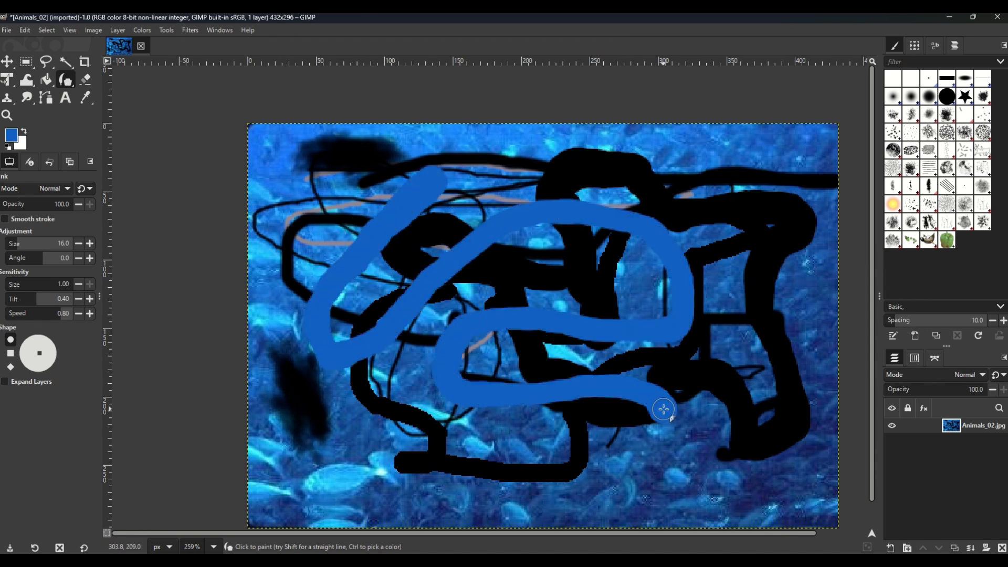
# Step: Choose the grey 8e8892 from the colour history as the foreground colour and paint a looping ink stroke over the photo
pyautogui.click(11, 136)
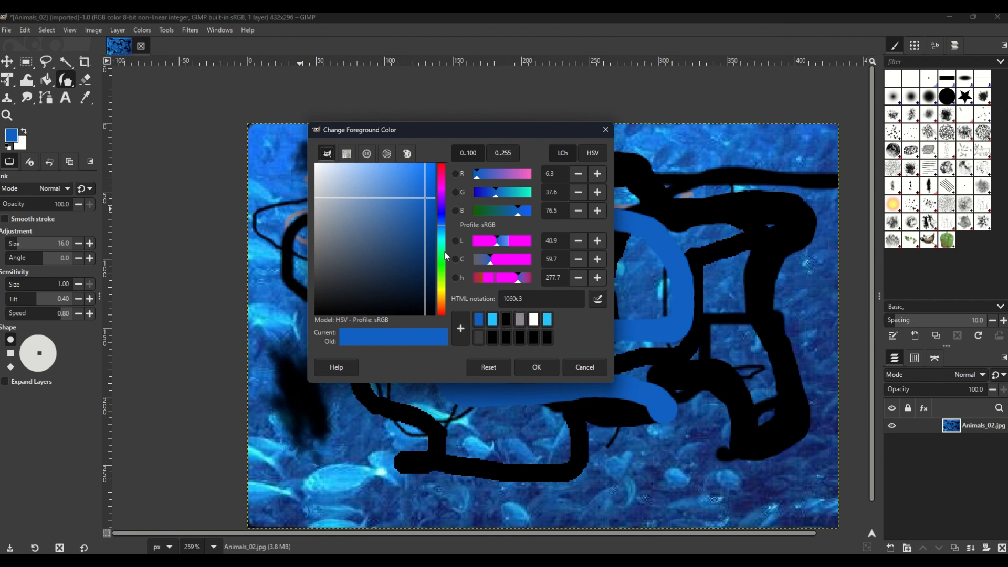
pyautogui.click(521, 318)
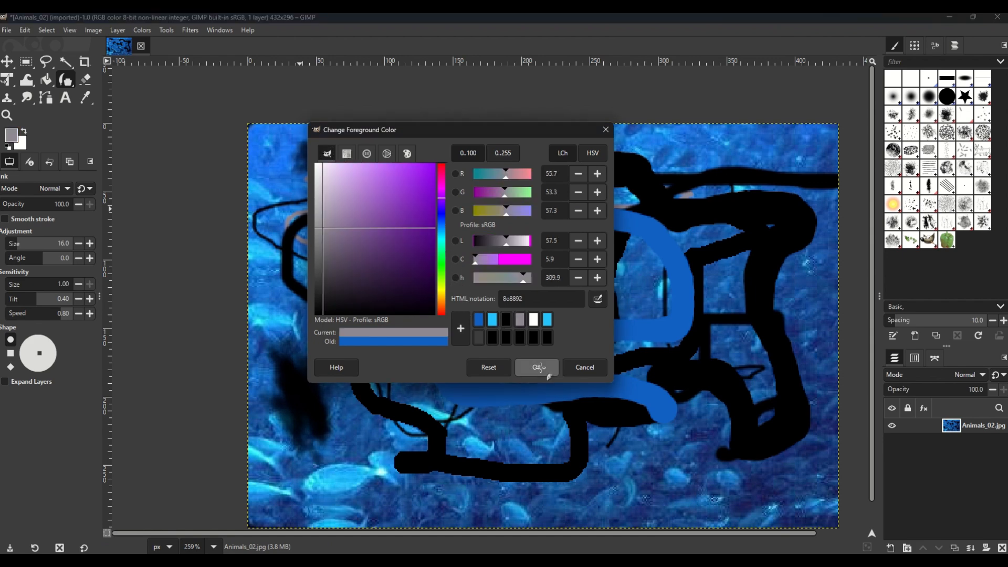
pyautogui.click(536, 366)
pyautogui.moveTo(466, 234)
pyautogui.mouseDown()
pyautogui.moveTo(559, 333)
pyautogui.moveTo(516, 455)
pyautogui.moveTo(501, 361)
pyautogui.moveTo(540, 239)
pyautogui.moveTo(461, 216)
pyautogui.moveTo(565, 337)
pyautogui.moveTo(634, 440)
pyautogui.moveTo(725, 234)
pyautogui.mouseUp()
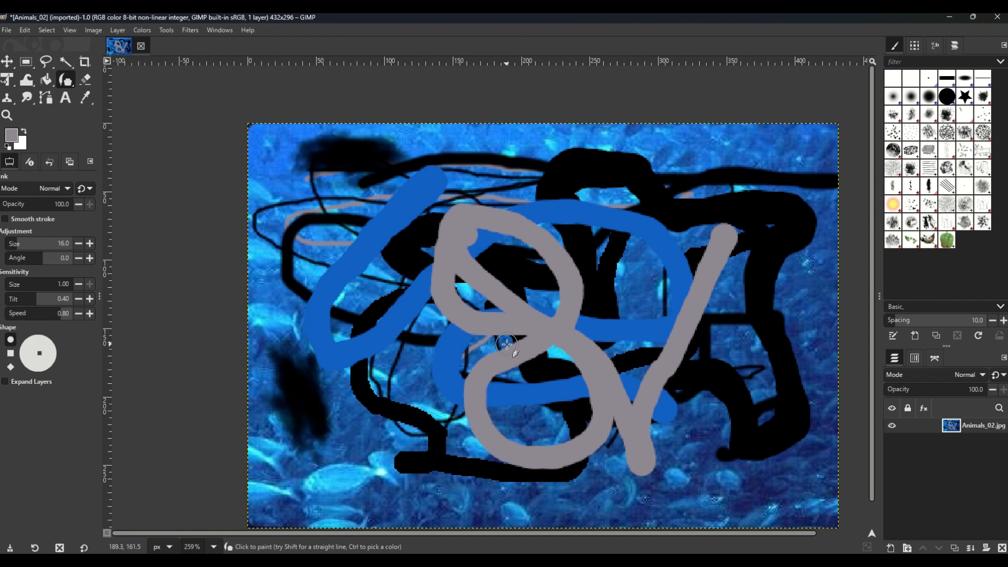
# Step: Undo the grey, blue, black and thin looping paint strokes on the photo one after another
pyautogui.click(22, 28)
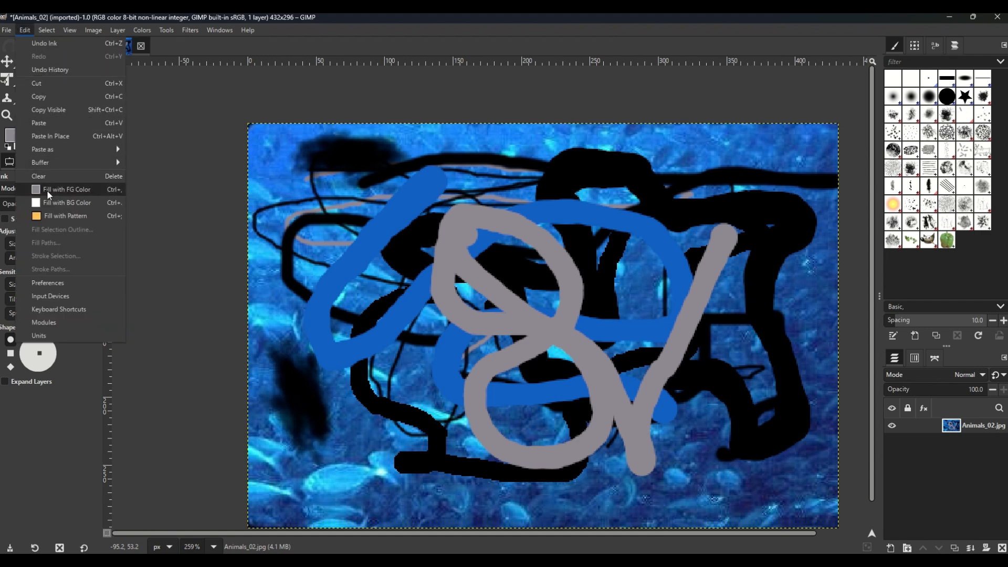
pyautogui.moveTo(56, 160)
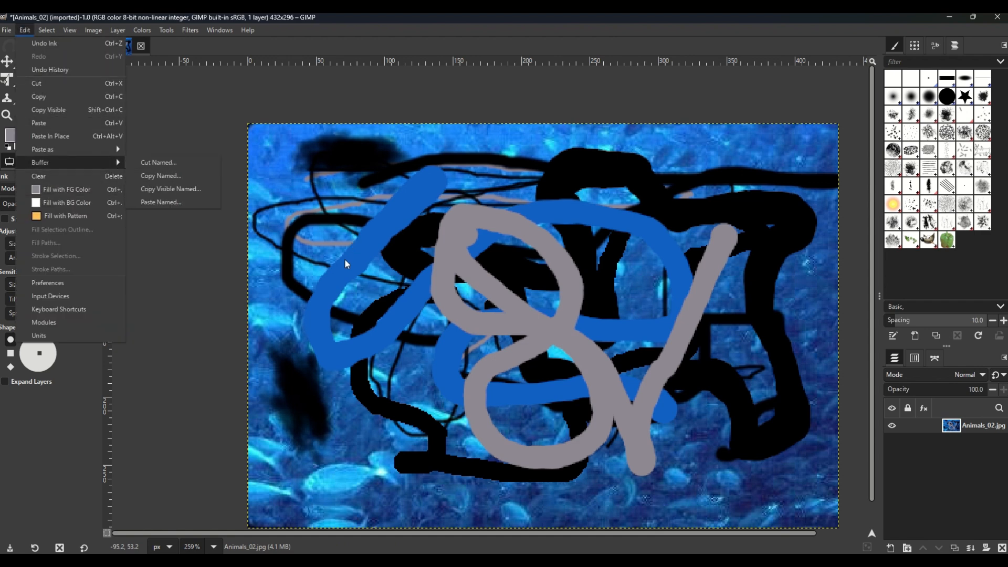
pyautogui.click(291, 101)
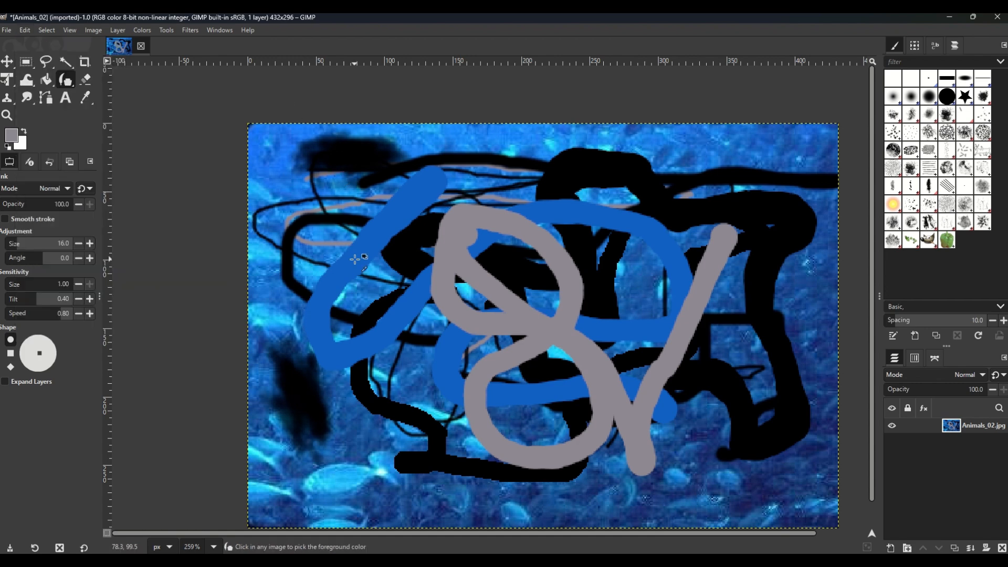
pyautogui.hotkey('ctrl', 'z')
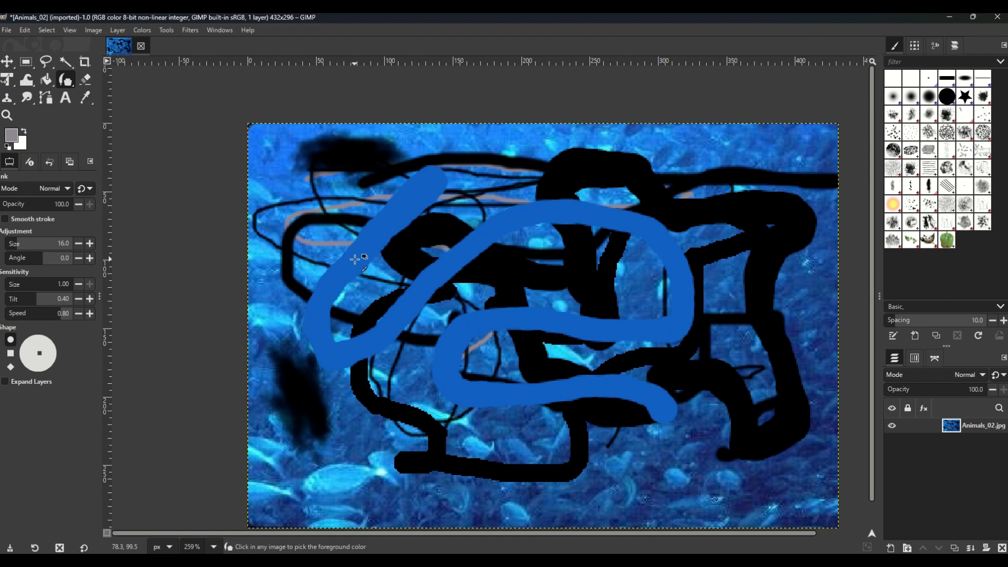
pyautogui.hotkey('ctrl', 'z')
pyautogui.hotkey('ctrl', 'z')
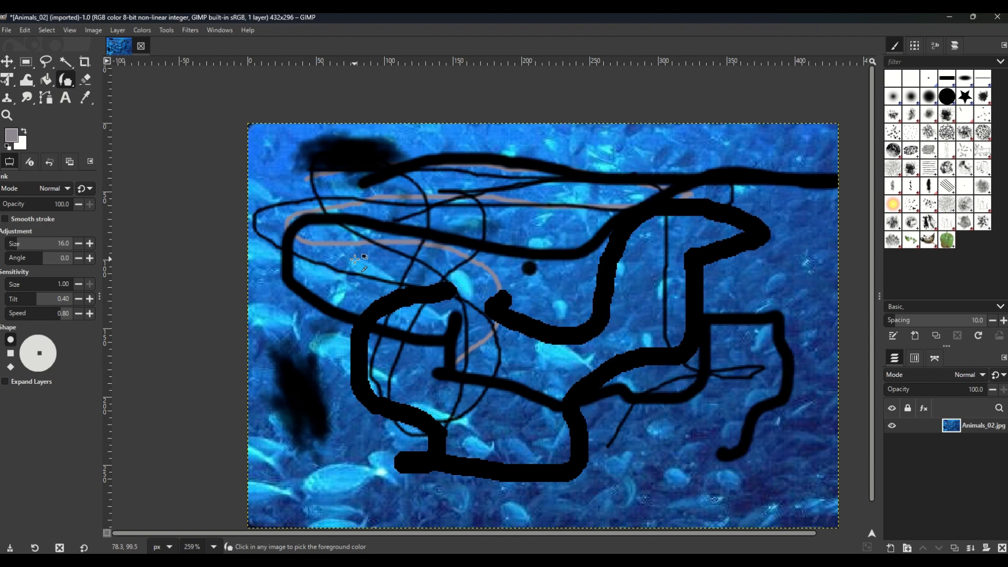
pyautogui.hotkey('ctrl', 'z')
pyautogui.hotkey('ctrl', 'z')
pyautogui.hotkey('ctrl', 'z')
pyautogui.hotkey('ctrl', 'z')
pyautogui.hotkey('ctrl', 'z')
pyautogui.hotkey('ctrl', 'z')
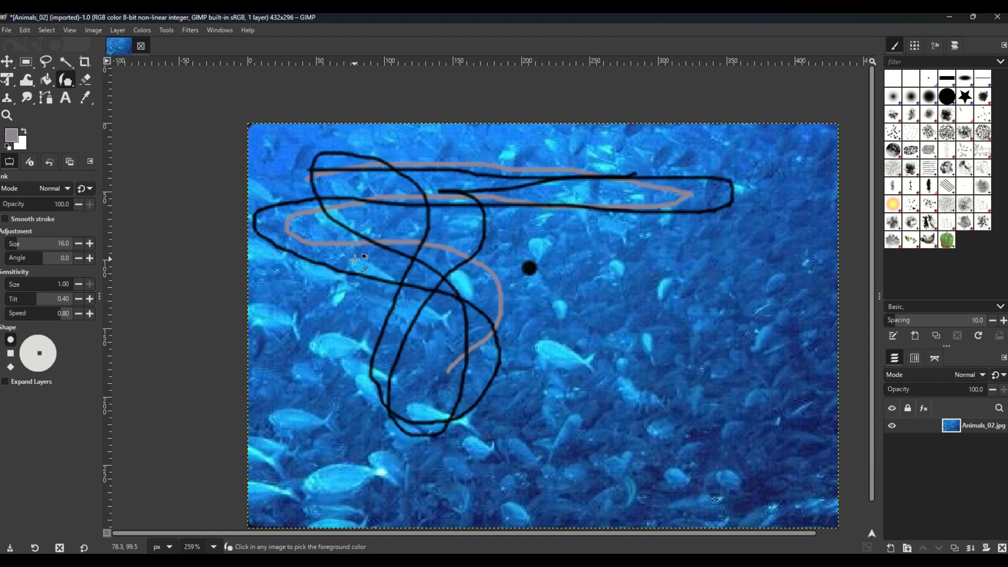
pyautogui.hotkey('ctrl', 'z')
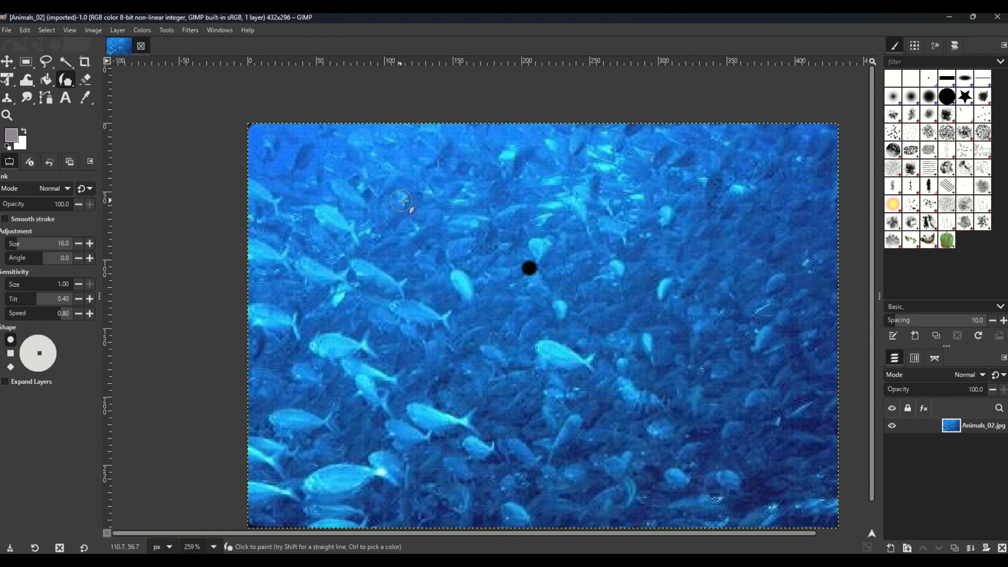
# Step: Paint a first name in large grey capital letters across the photo with the Ink tool and underline it
pyautogui.moveTo(325, 210); pyautogui.dragTo(320, 382)
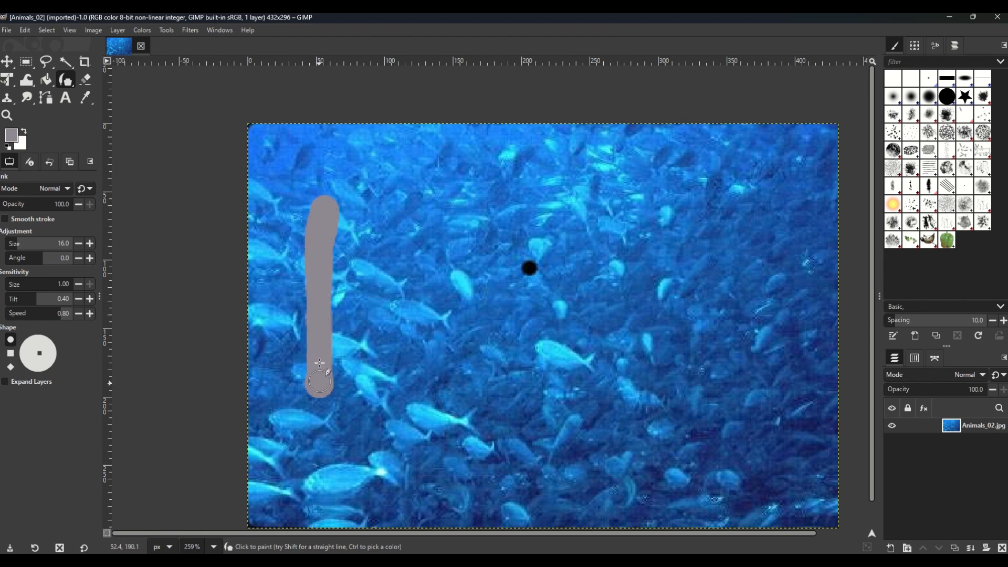
pyautogui.moveTo(331, 207)
pyautogui.mouseDown()
pyautogui.moveTo(389, 226)
pyautogui.moveTo(407, 262)
pyautogui.moveTo(333, 296)
pyautogui.mouseUp()
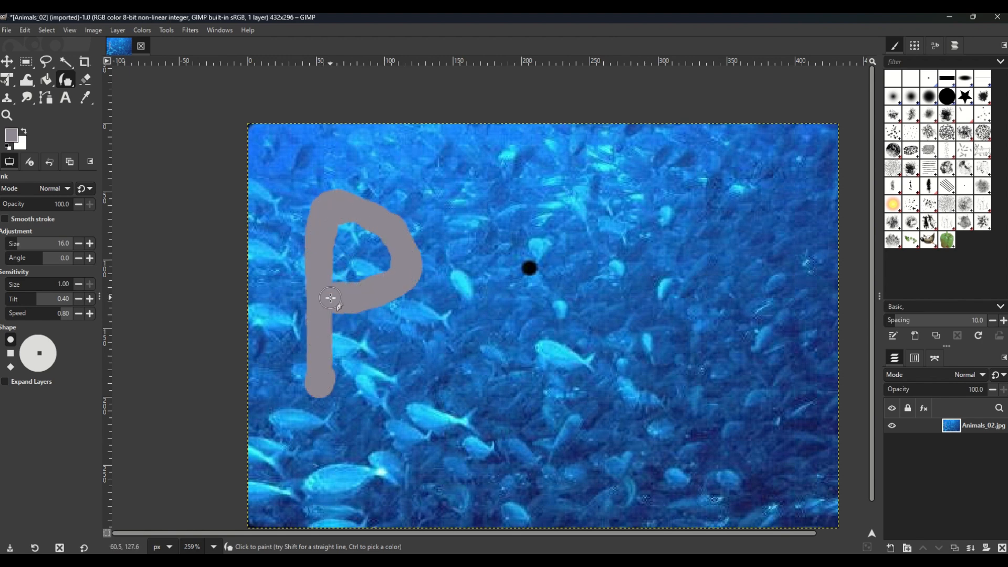
pyautogui.moveTo(412, 382)
pyautogui.mouseDown()
pyautogui.moveTo(429, 317)
pyautogui.moveTo(503, 198)
pyautogui.moveTo(533, 321)
pyautogui.moveTo(530, 386)
pyautogui.mouseUp()
pyautogui.moveTo(517, 317); pyautogui.dragTo(452, 317)
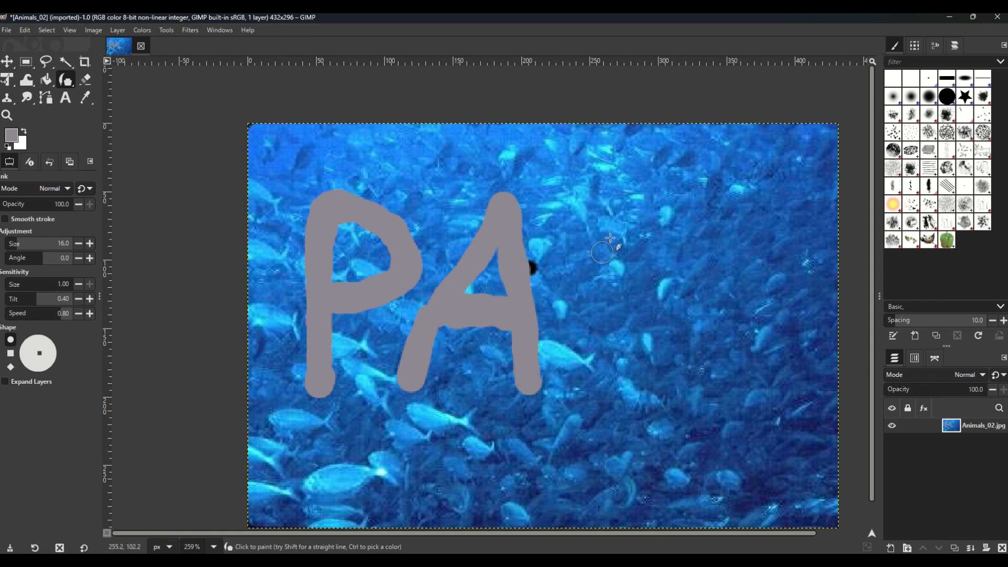
pyautogui.moveTo(608, 206)
pyautogui.mouseDown()
pyautogui.moveTo(593, 278)
pyautogui.moveTo(613, 363)
pyautogui.moveTo(674, 346)
pyautogui.moveTo(694, 217)
pyautogui.moveTo(747, 232)
pyautogui.moveTo(747, 404)
pyautogui.moveTo(810, 403)
pyautogui.mouseUp()
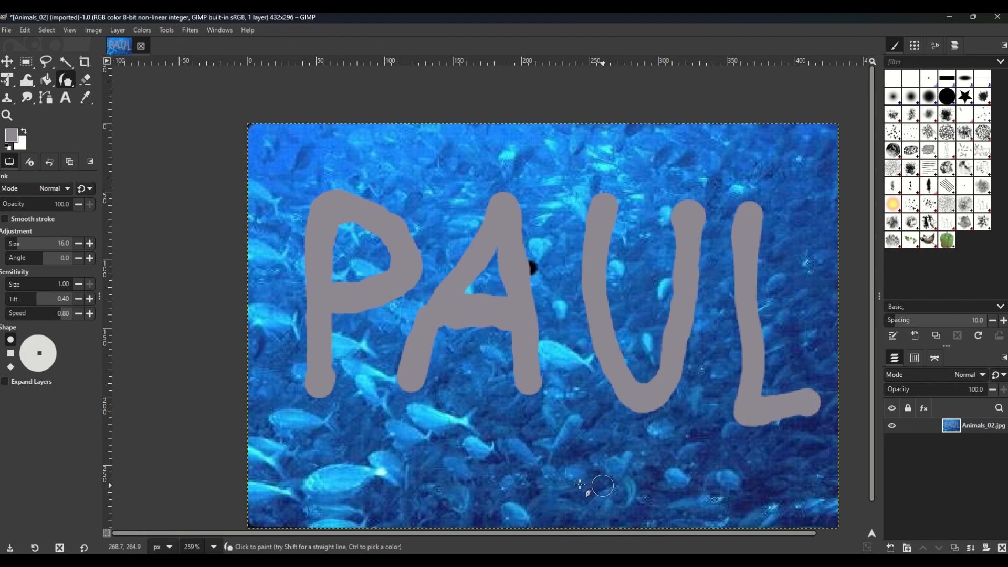
pyautogui.moveTo(349, 465); pyautogui.dragTo(790, 494)
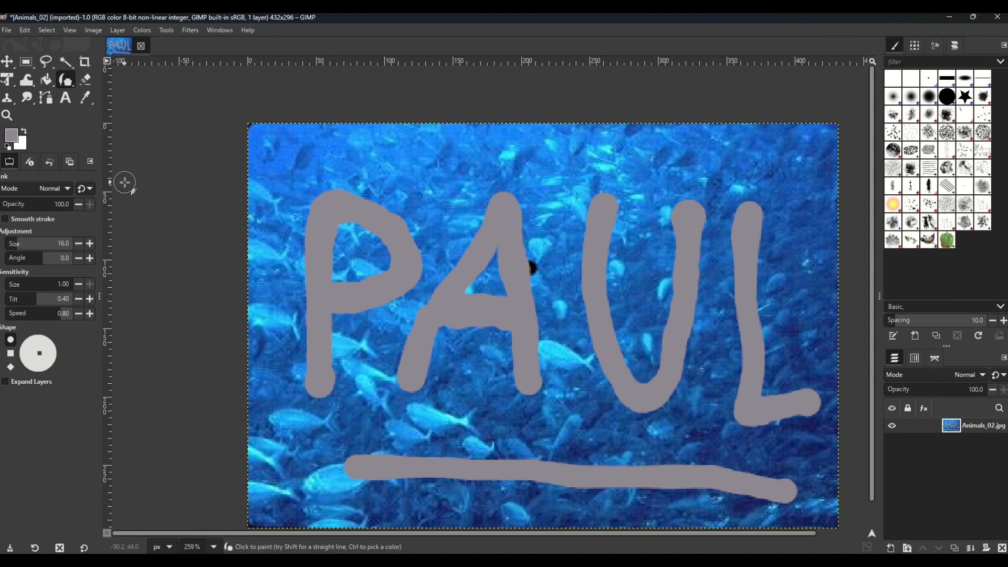
# Step: Close the Animals_02 image and discard its changes
pyautogui.click(141, 46)
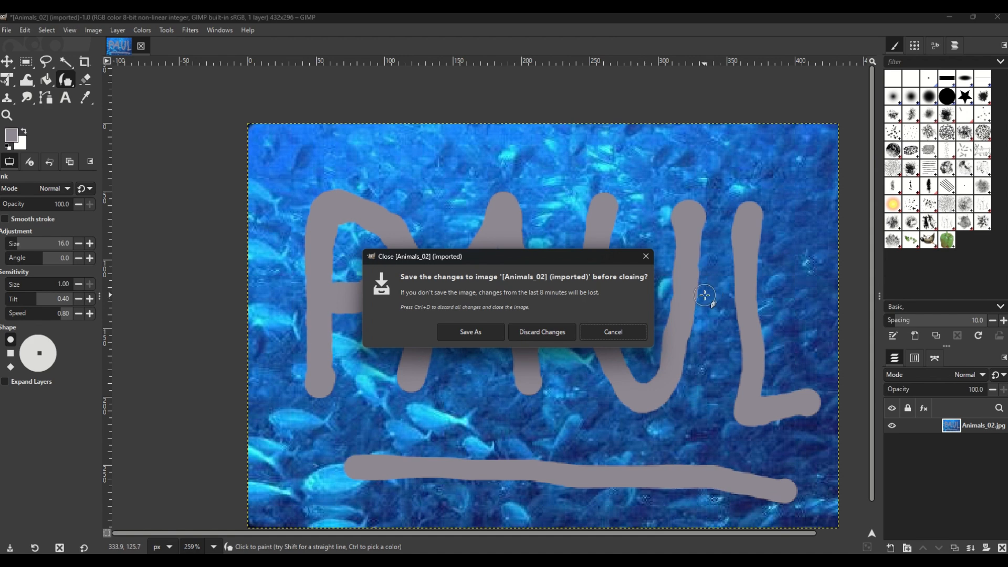
pyautogui.click(543, 333)
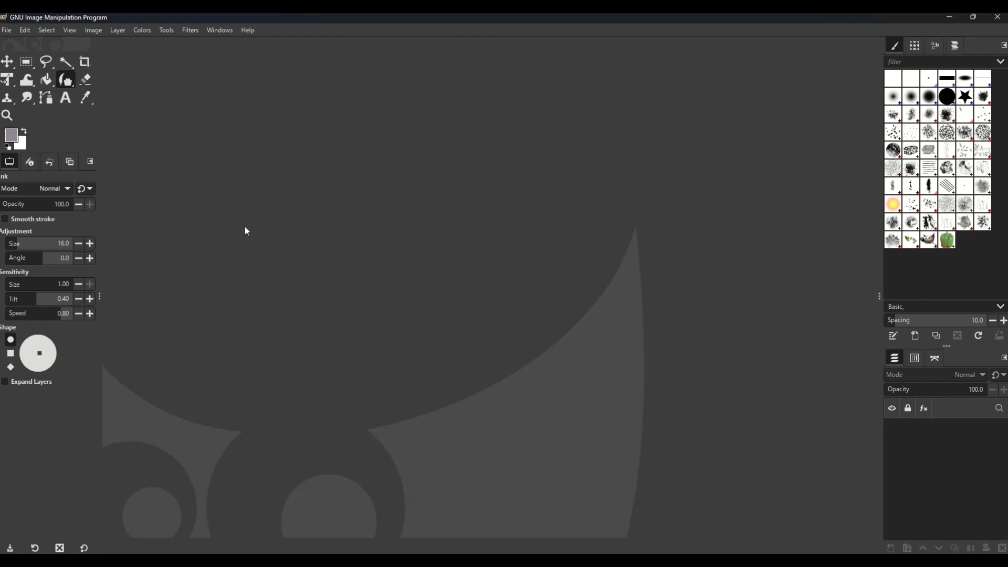
# Step: Open the image Animals_05.jpg from the samples folder
pyautogui.click(11, 34)
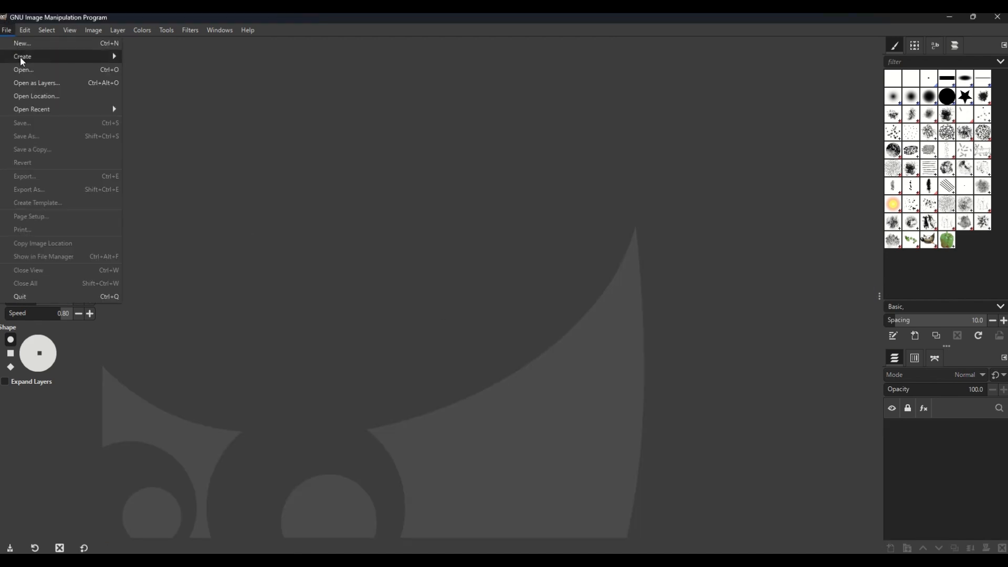
pyautogui.click(25, 71)
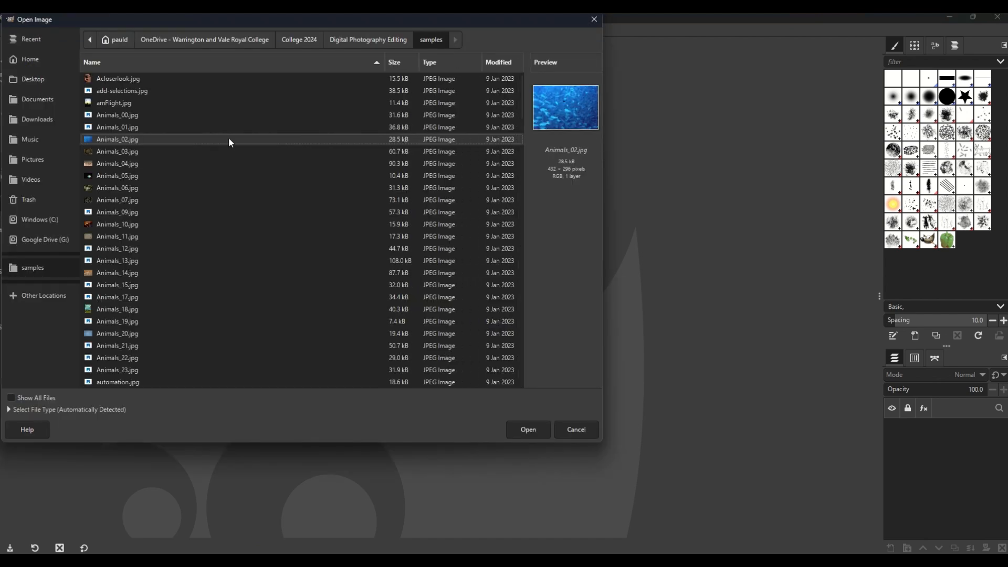
pyautogui.moveTo(310, 27); pyautogui.dragTo(474, 54)
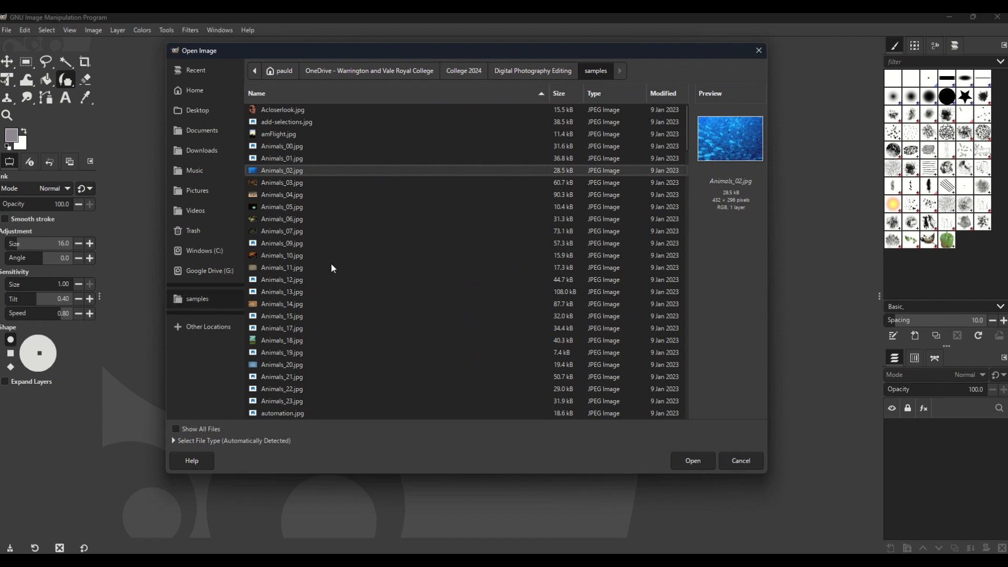
pyautogui.click(283, 207)
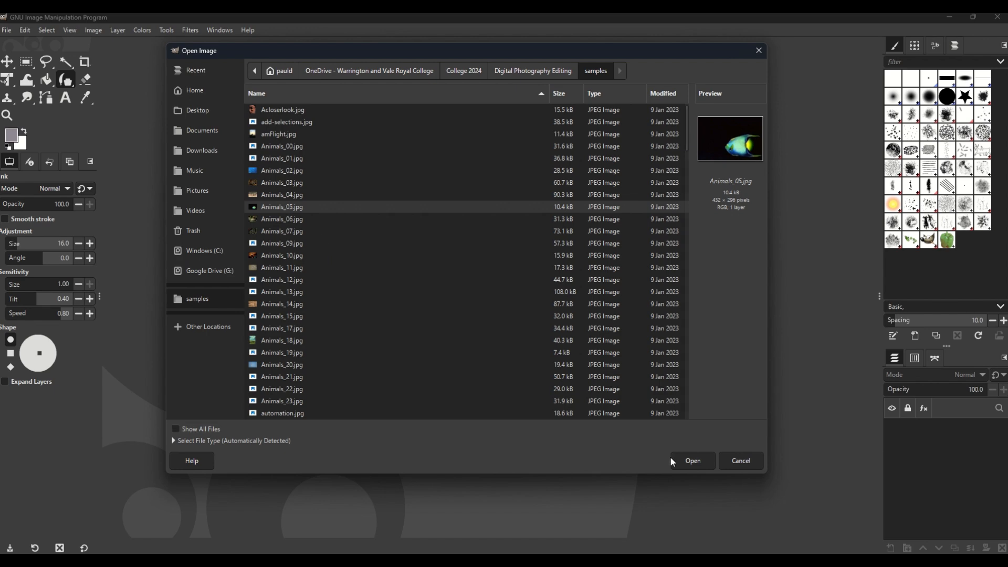
pyautogui.click(688, 460)
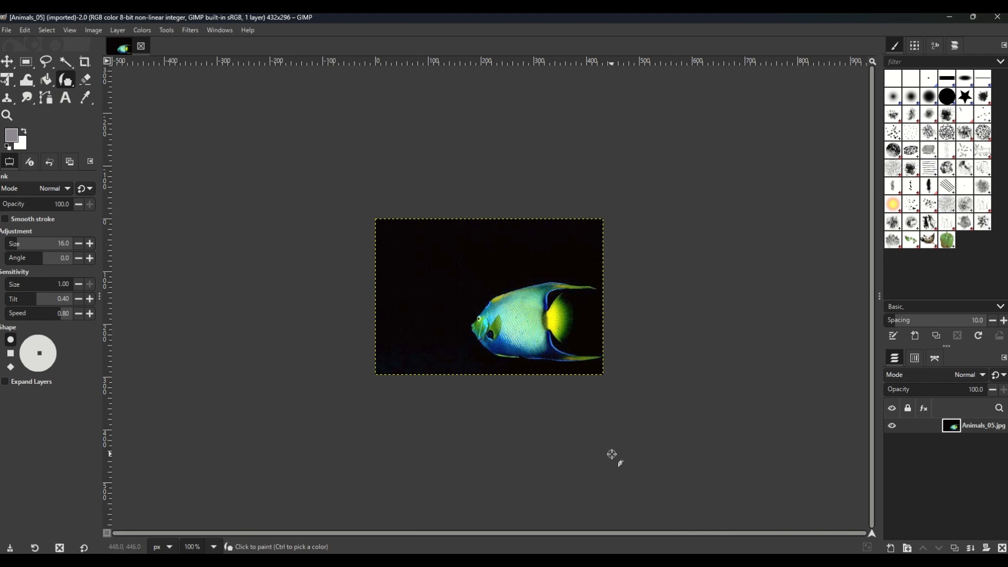
# Step: Draw a crop rectangle of about 256 × 174 px around the fish, starting at about 176, 122
pyautogui.press('ctrl')
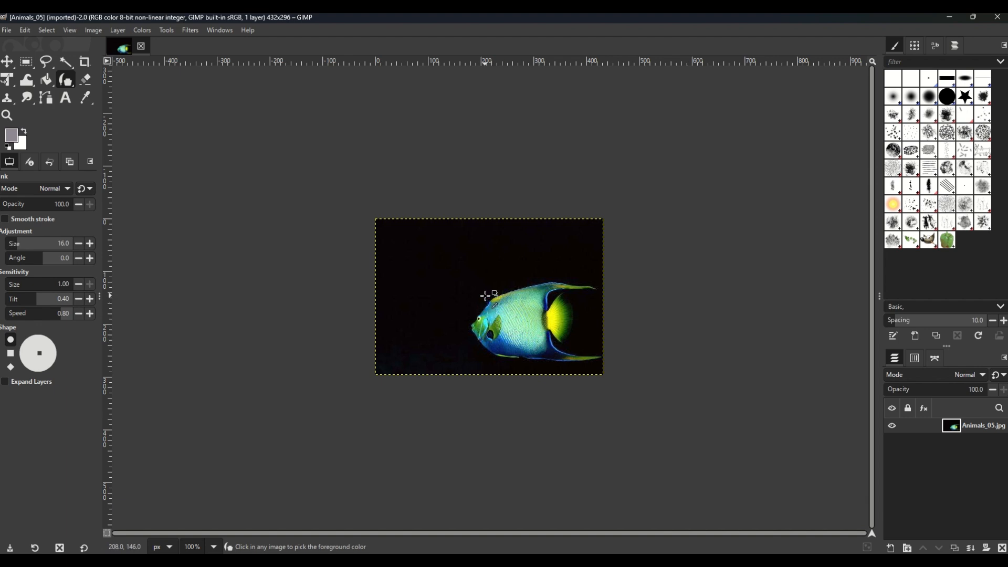
pyautogui.scroll(2, 485, 295)
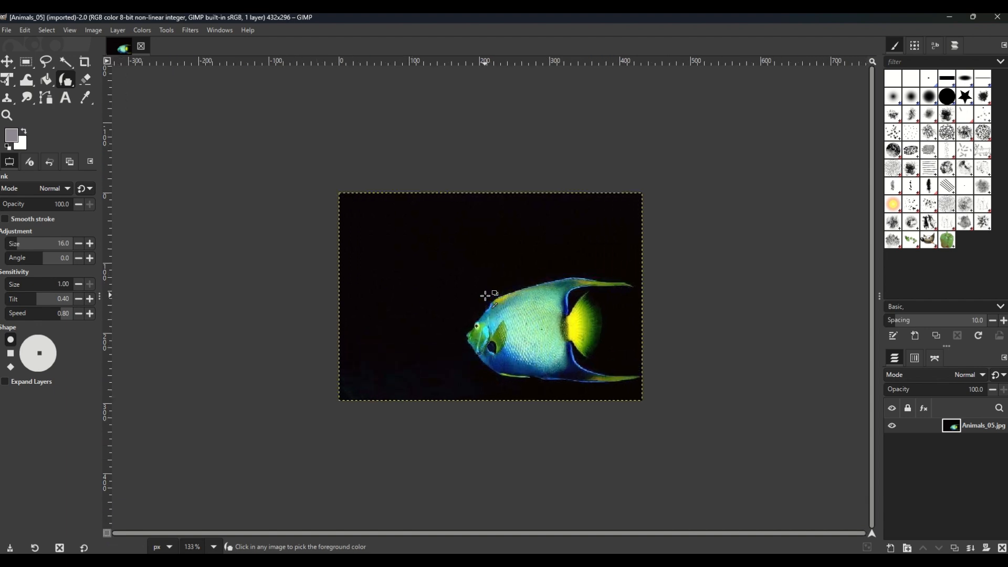
pyautogui.scroll(3, 485, 296)
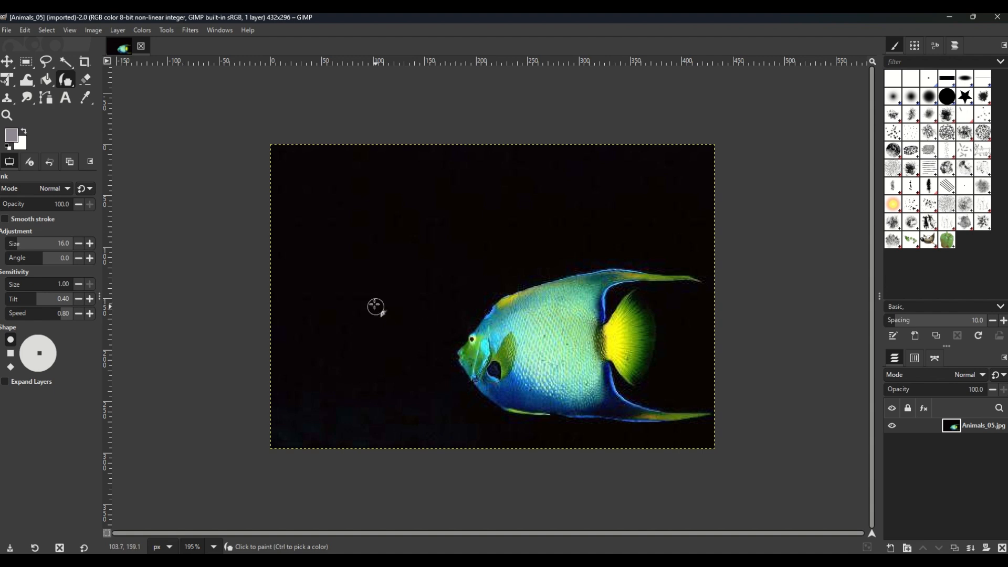
pyautogui.click(84, 62)
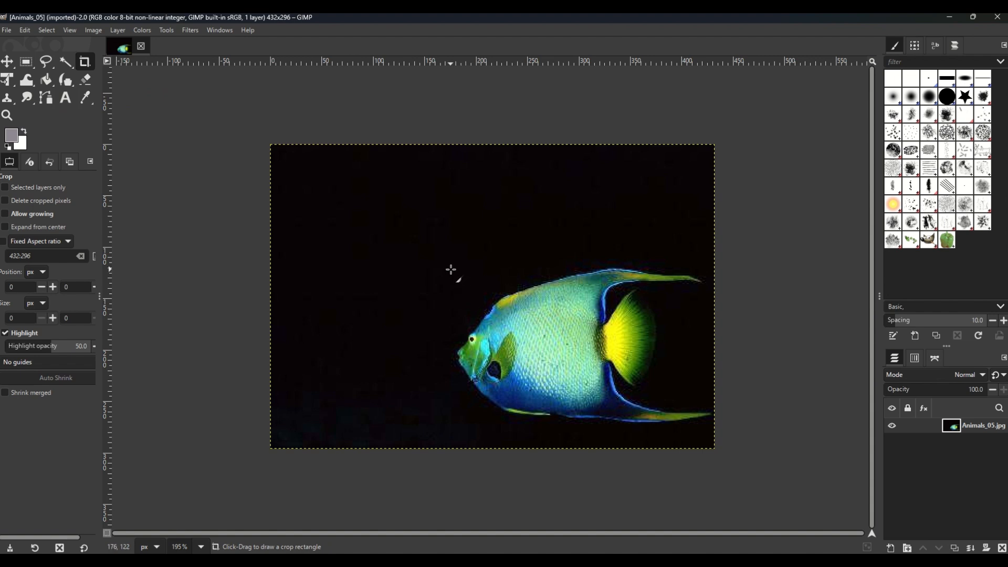
pyautogui.moveTo(451, 270); pyautogui.dragTo(717, 446)
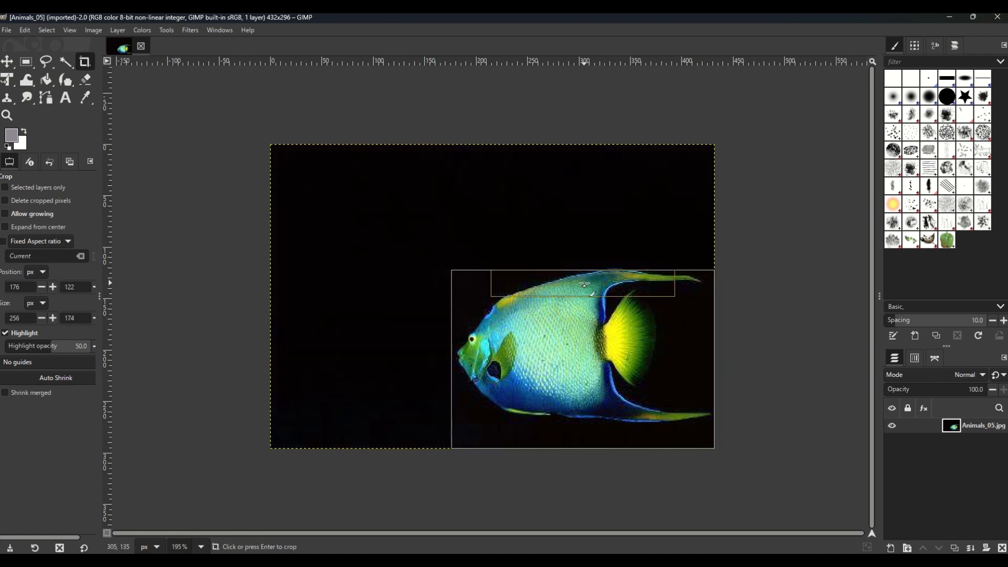
# Step: Adjust the crop rectangle around the fish to 263 × 183 px at position 169, 110 and apply the crop
pyautogui.moveTo(586, 283); pyautogui.dragTo(586, 270)
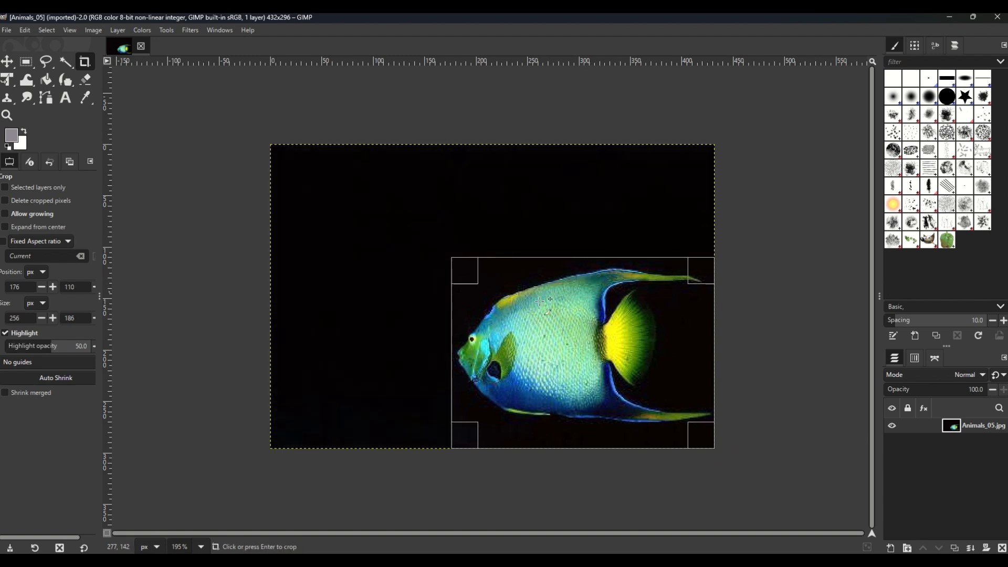
pyautogui.moveTo(460, 349)
pyautogui.mouseDown()
pyautogui.moveTo(471, 349)
pyautogui.moveTo(456, 350)
pyautogui.mouseUp()
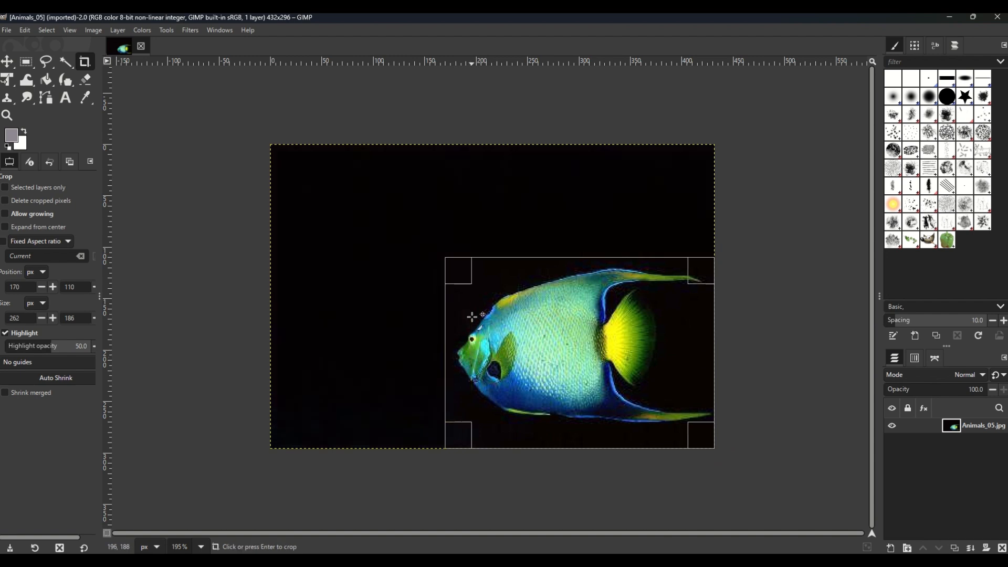
pyautogui.moveTo(462, 271)
pyautogui.mouseDown()
pyautogui.moveTo(473, 289)
pyautogui.moveTo(446, 268)
pyautogui.moveTo(460, 275)
pyautogui.mouseUp()
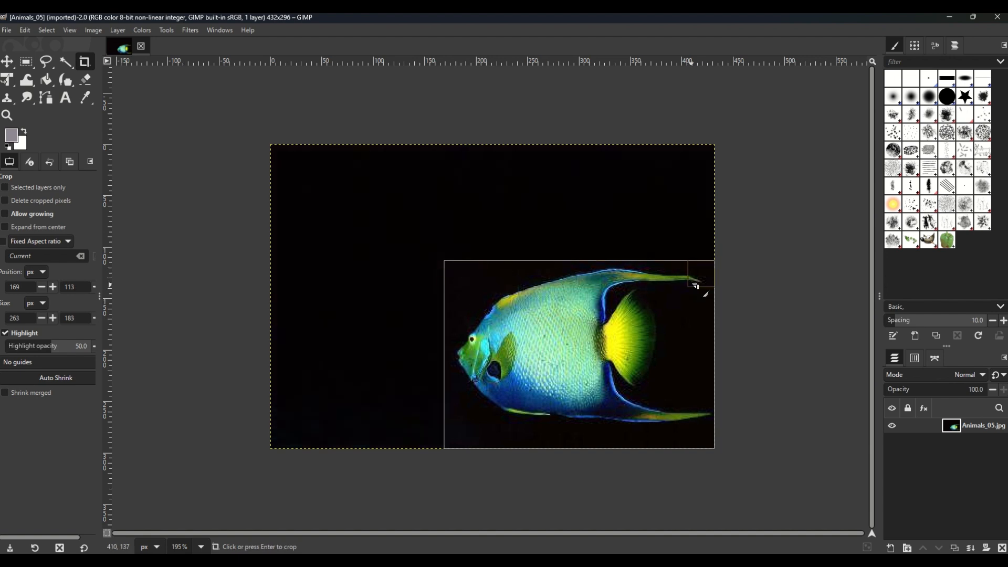
pyautogui.moveTo(698, 283)
pyautogui.mouseDown()
pyautogui.moveTo(685, 281)
pyautogui.moveTo(695, 276)
pyautogui.mouseUp()
pyautogui.moveTo(700, 440)
pyautogui.mouseDown()
pyautogui.moveTo(692, 430)
pyautogui.moveTo(704, 440)
pyautogui.mouseUp()
pyautogui.moveTo(622, 432); pyautogui.dragTo(621, 429)
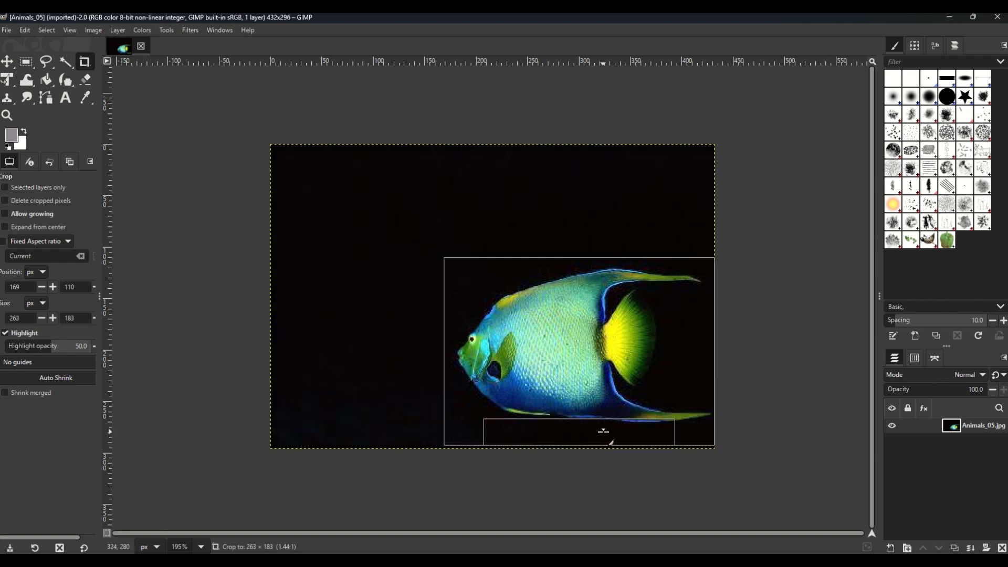
pyautogui.click(582, 348)
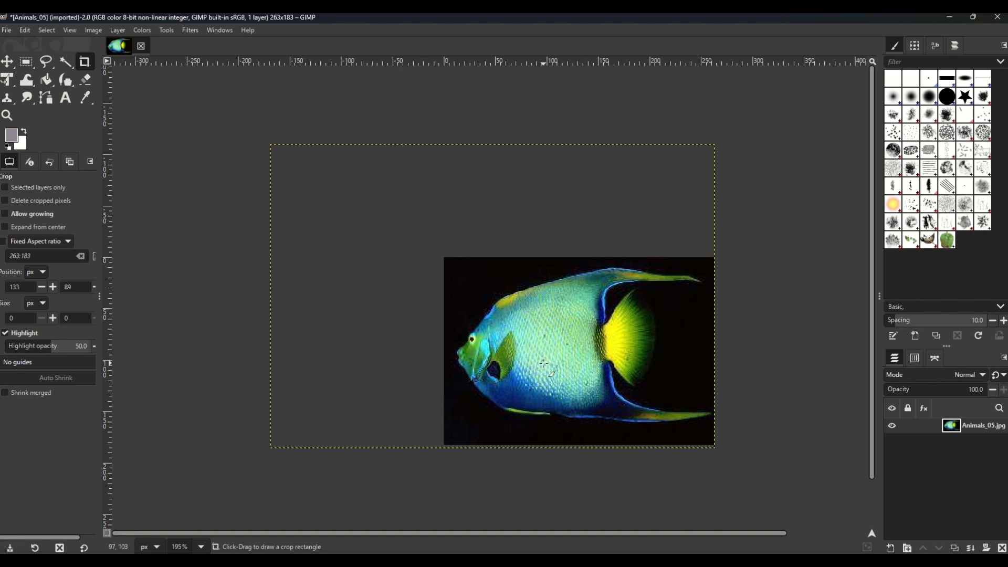
pyautogui.keyDown('ctrl'); pyautogui.scroll(5, 544, 362); pyautogui.keyUp('ctrl')
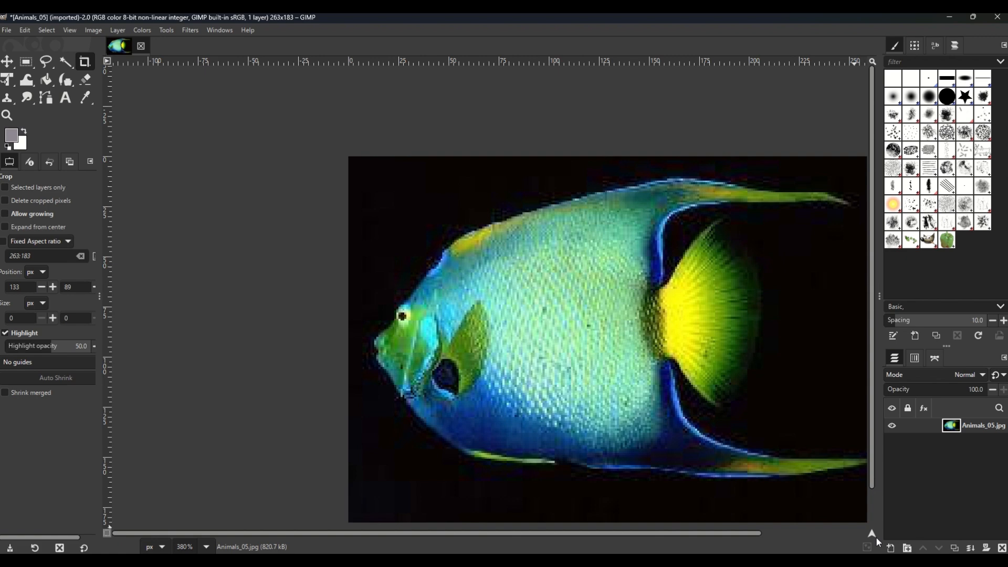
# Step: Examine the individual pixels of the fish's eye at very high magnification
pyautogui.moveTo(873, 536); pyautogui.dragTo(882, 542)
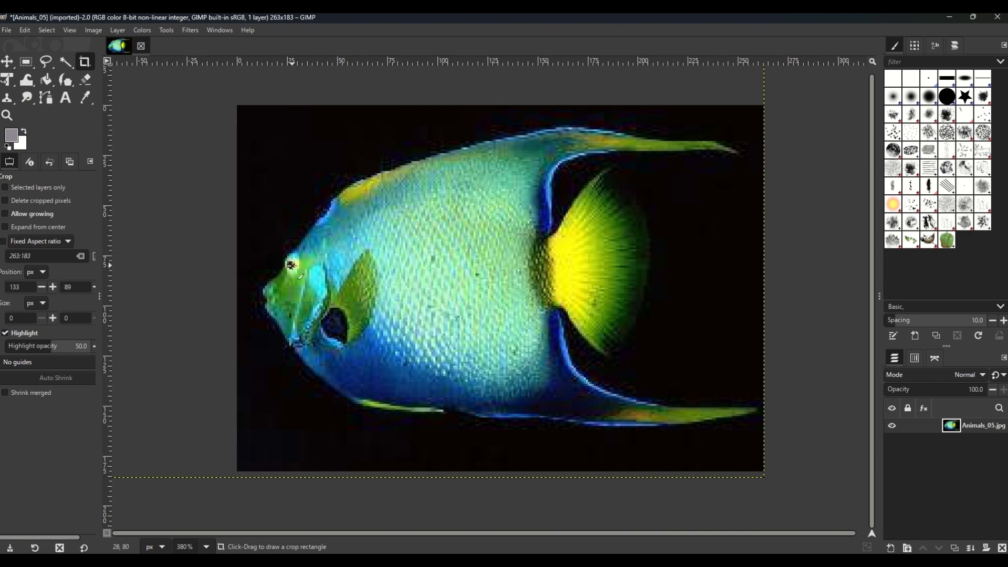
pyautogui.scroll(5, 292, 265)
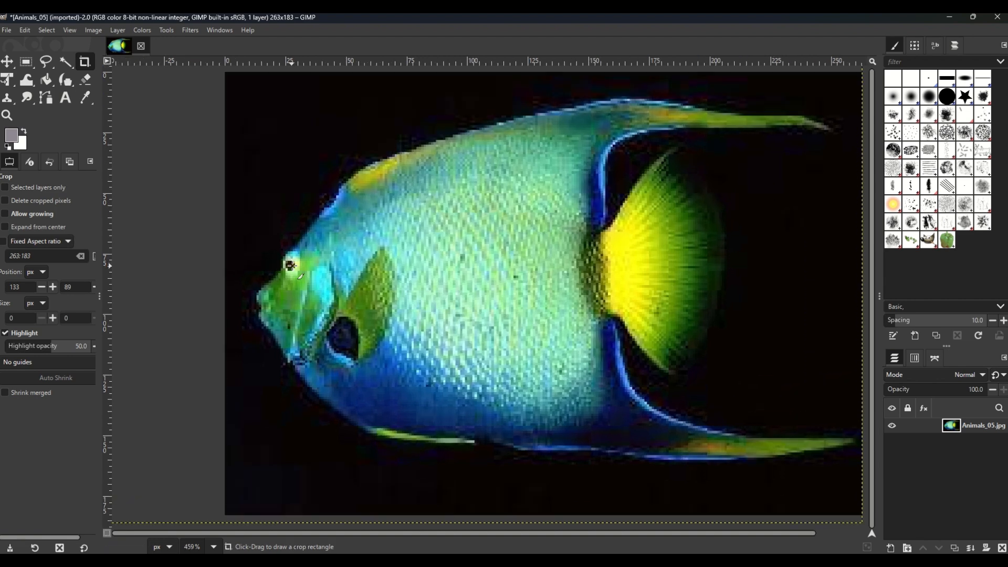
pyautogui.scroll(8, 292, 266)
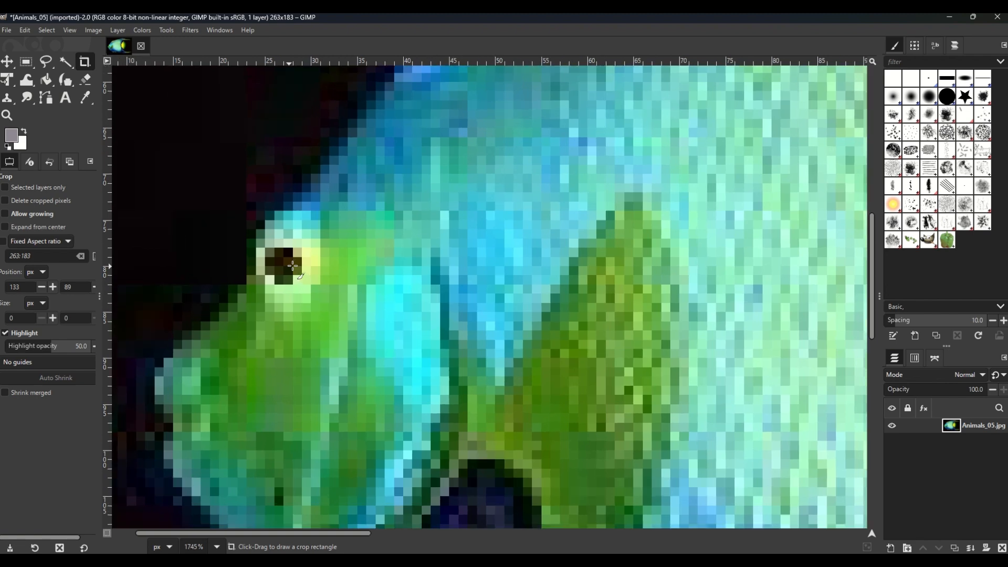
pyautogui.scroll(8, 292, 265)
pyautogui.scroll(8, 292, 265)
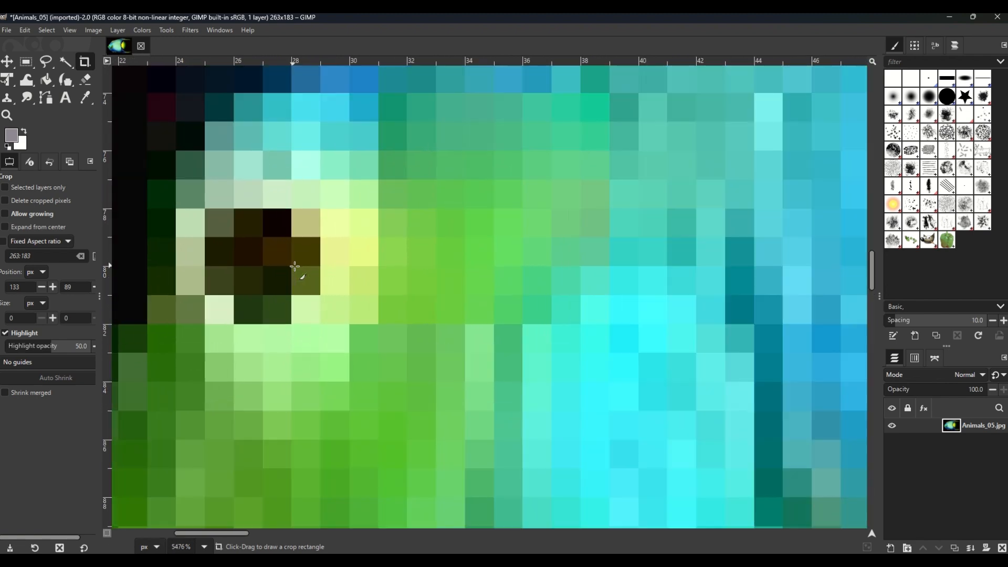
pyautogui.scroll(4, 294, 266)
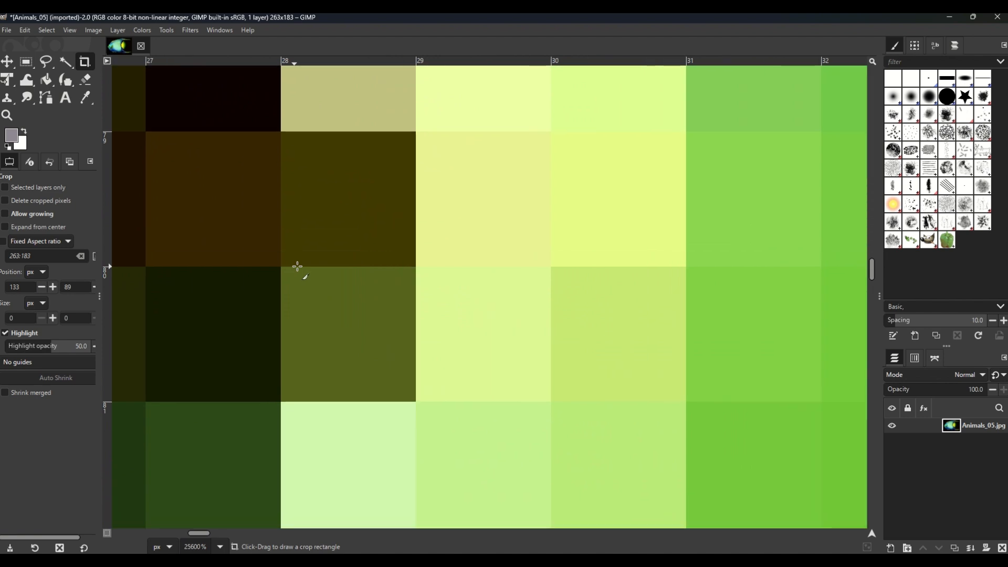
# Step: Inspect the pixels around the fish's eye and head at several magnifications, clearing the stray crop rectangle at 28, 80
pyautogui.moveTo(299, 270); pyautogui.dragTo(335, 288)
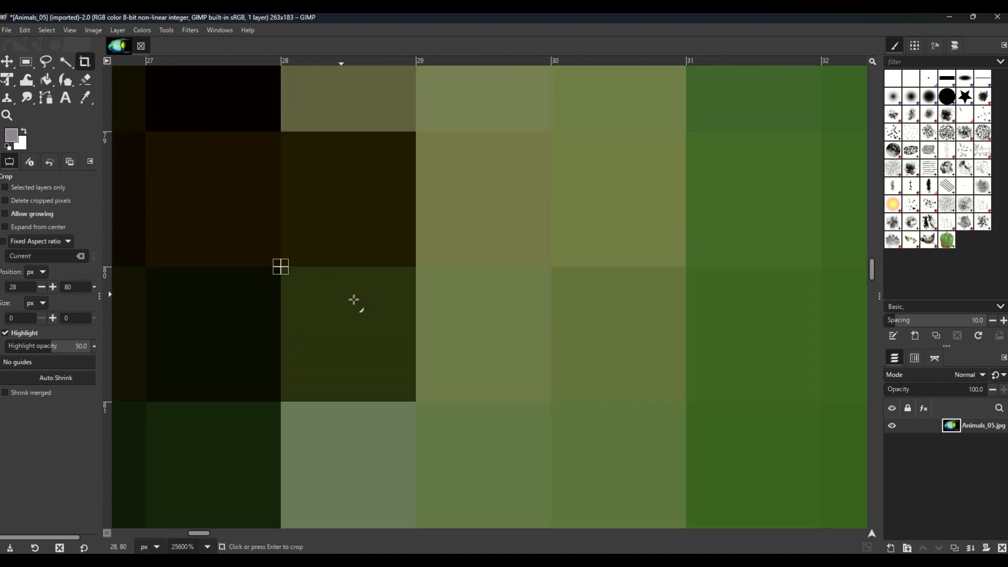
pyautogui.moveTo(872, 536); pyautogui.dragTo(872, 538)
pyautogui.scroll(-5, 520, 393)
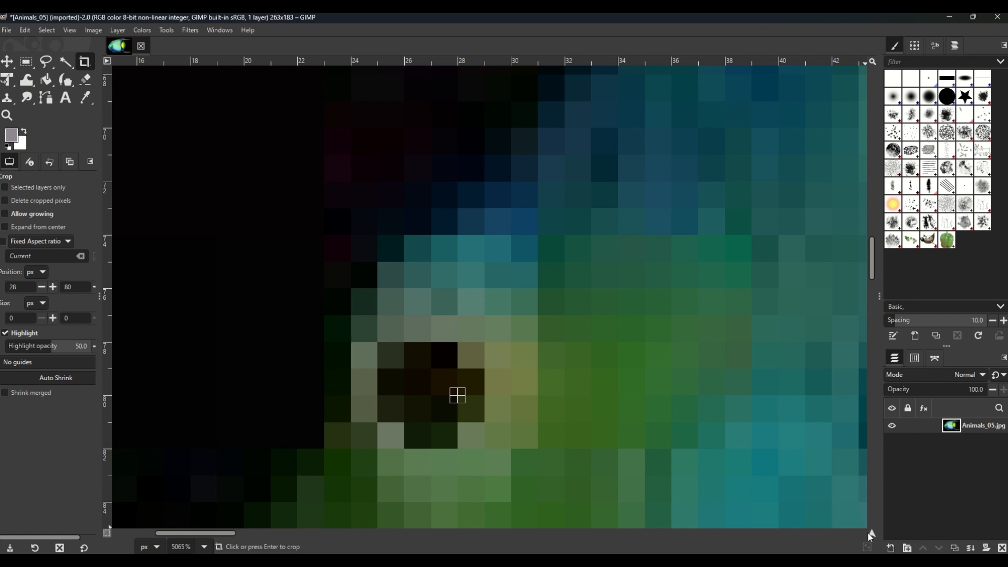
pyautogui.moveTo(872, 535); pyautogui.dragTo(870, 534)
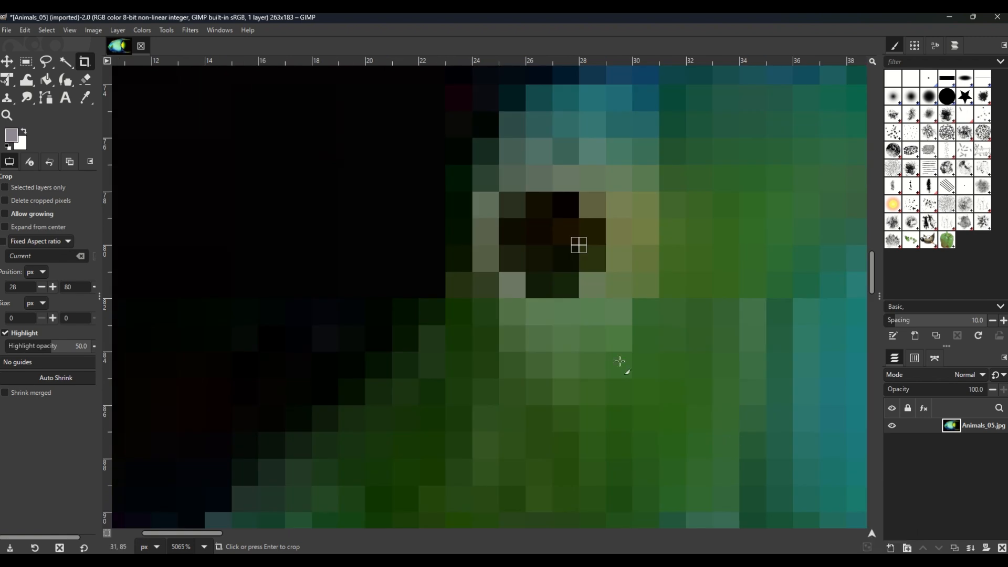
pyautogui.scroll(10, 554, 264)
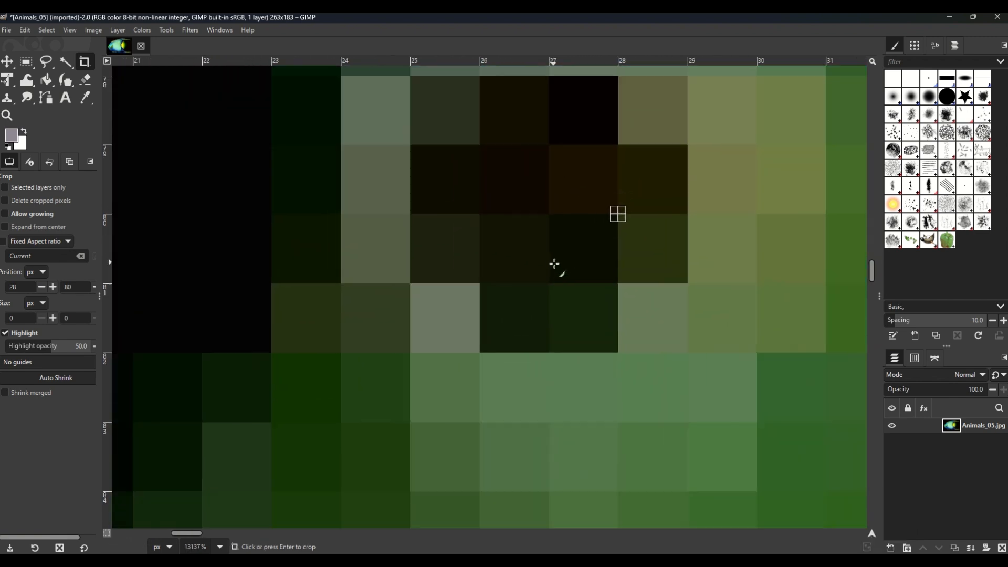
pyautogui.scroll(-8, 553, 258)
pyautogui.scroll(-15, 546, 256)
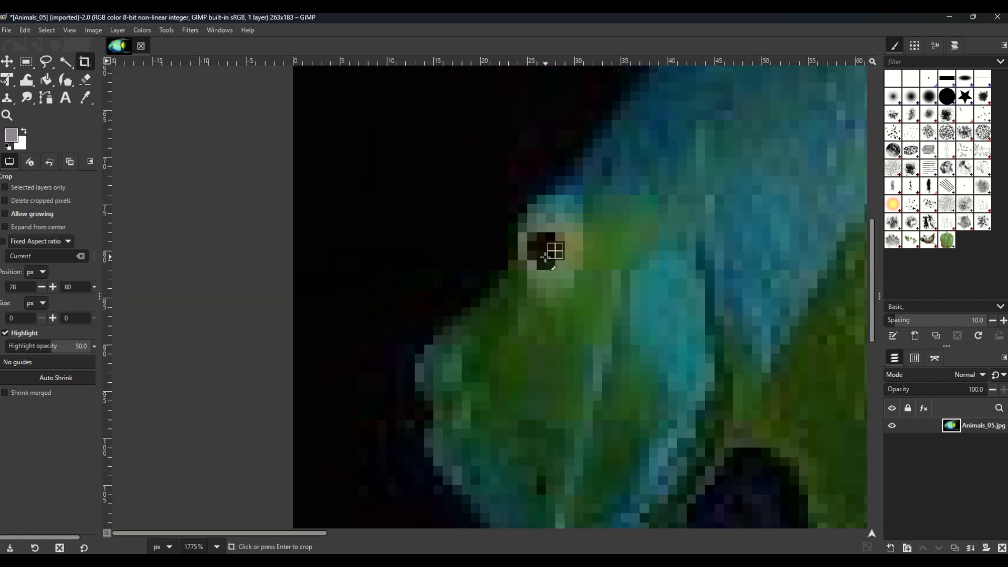
pyautogui.scroll(-4, 546, 256)
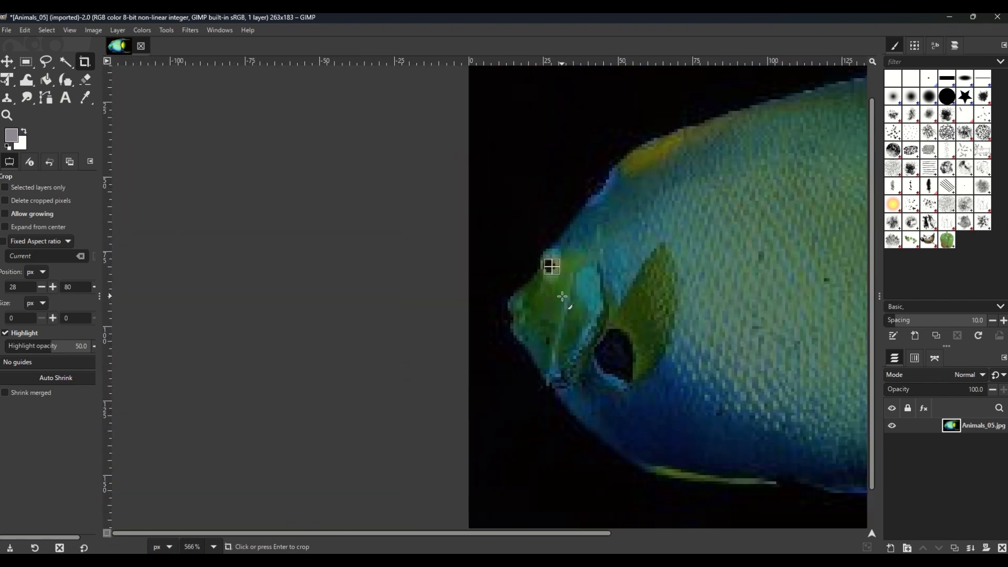
pyautogui.click(557, 296)
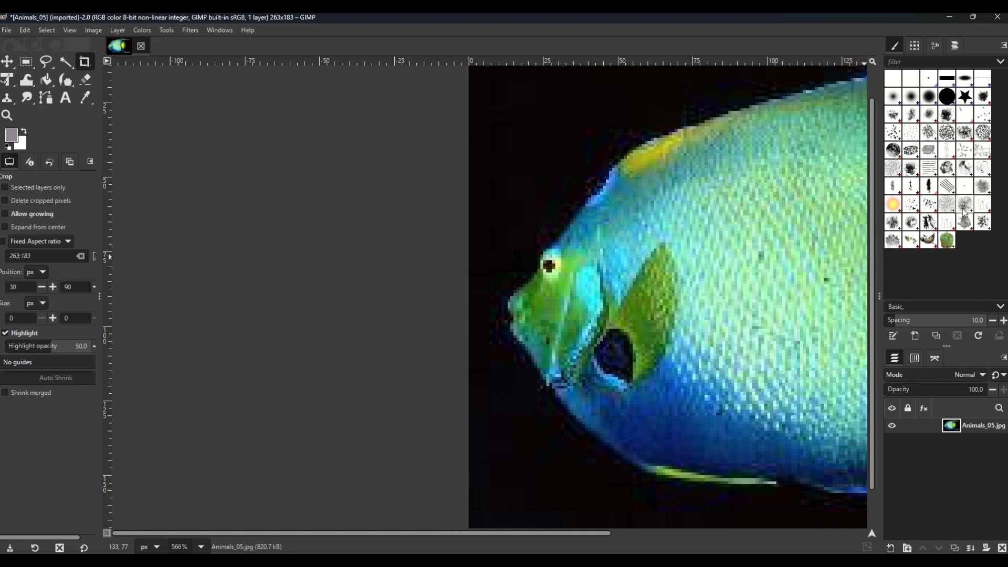
# Step: Stamp several green peppers over the fish using the Paintbrush with the z Pepper brush at size 220
pyautogui.click(948, 242)
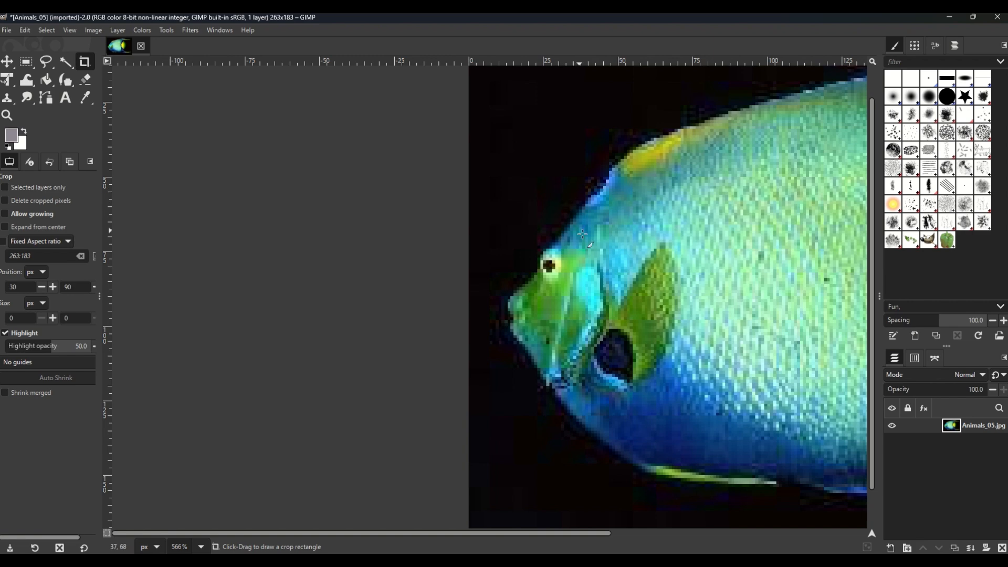
pyautogui.scroll(-5, 586, 236)
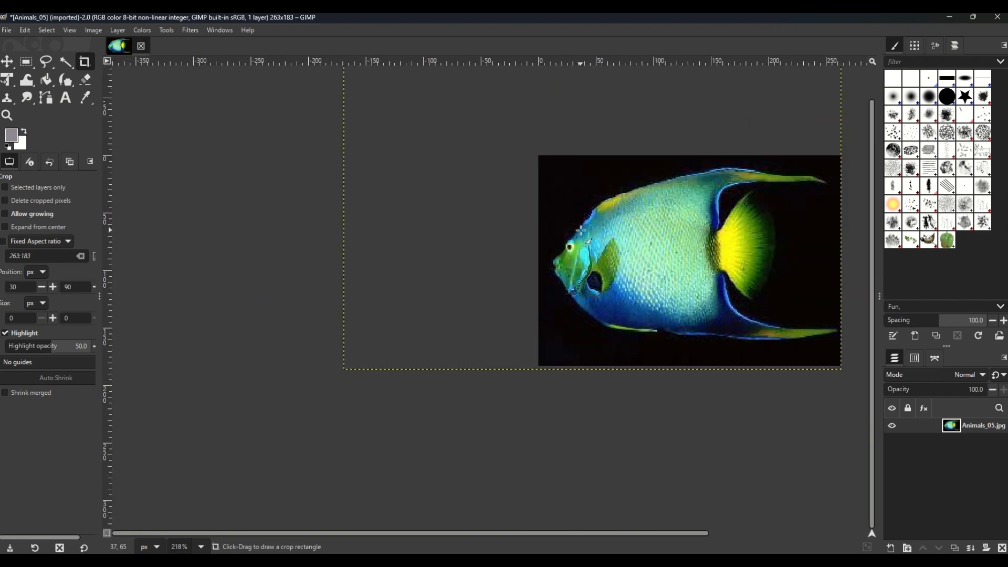
pyautogui.click(67, 83)
pyautogui.moveTo(65, 80)
pyautogui.click(112, 83)
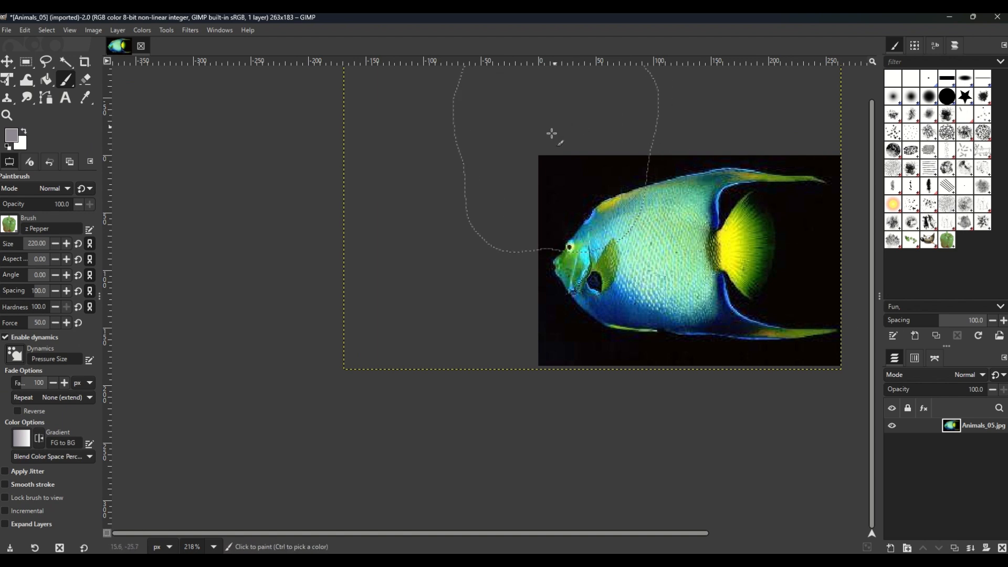
pyautogui.click(538, 184)
pyautogui.click(643, 247)
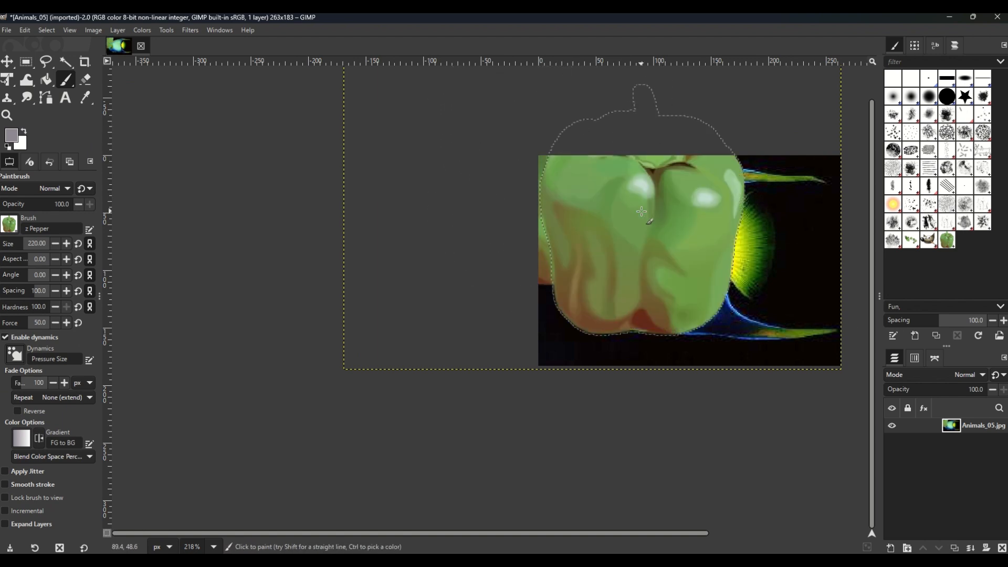
pyautogui.click(735, 251)
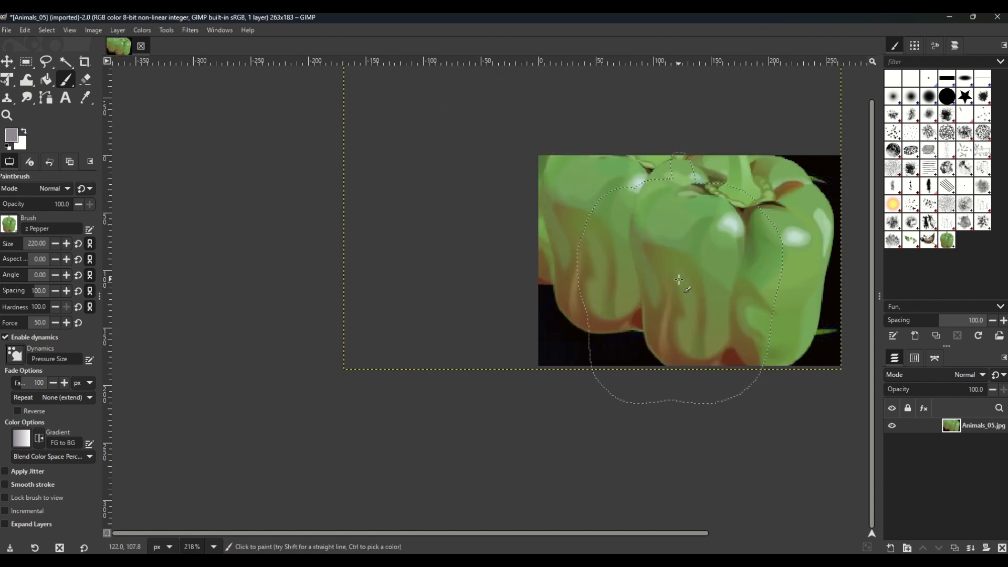
# Step: Paint a soft grey squiggle over the peppers with the 2. Hardness 025 brush and a straight diagonal brown stroke across it
pyautogui.click(913, 100)
pyautogui.click(892, 96)
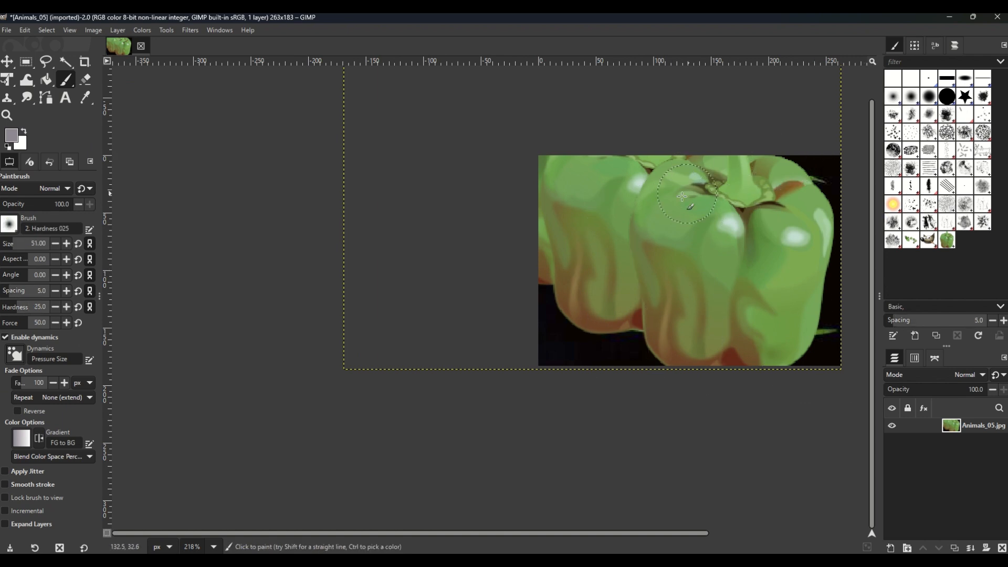
pyautogui.moveTo(675, 203)
pyautogui.mouseDown()
pyautogui.moveTo(632, 239)
pyautogui.moveTo(716, 237)
pyautogui.moveTo(728, 279)
pyautogui.moveTo(646, 273)
pyautogui.moveTo(657, 246)
pyautogui.moveTo(719, 199)
pyautogui.moveTo(759, 209)
pyautogui.mouseUp()
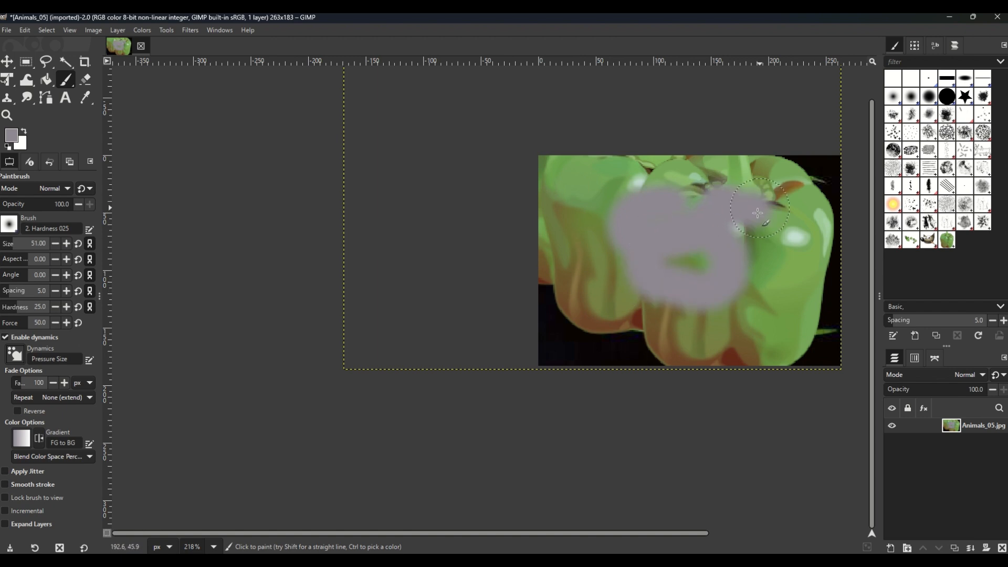
pyautogui.keyDown('ctrl'); pyautogui.click(602, 224); pyautogui.keyUp('ctrl')
pyautogui.keyDown('ctrl'); pyautogui.click(653, 311); pyautogui.keyUp('ctrl')
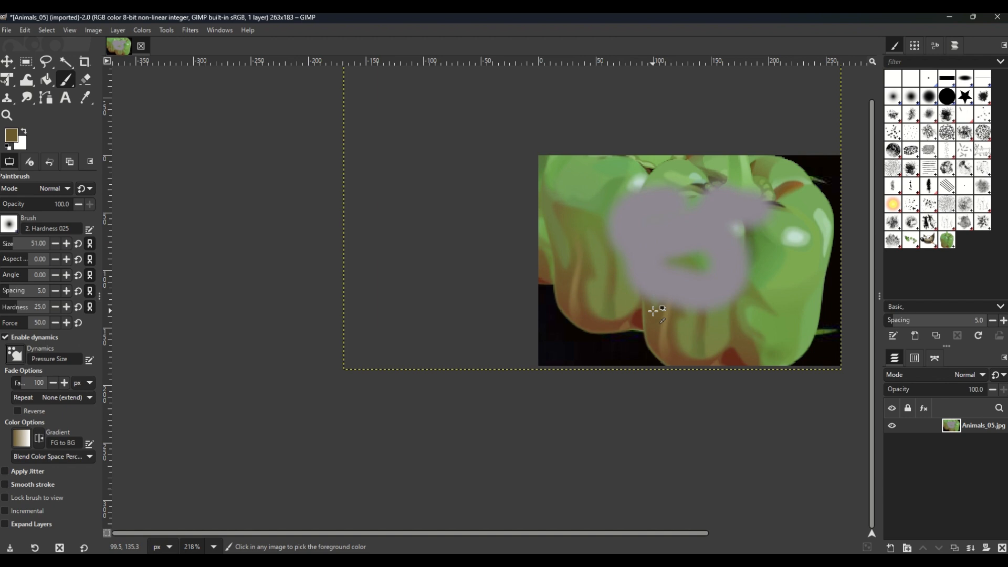
pyautogui.keyDown('shift'); pyautogui.click(610, 288); pyautogui.keyUp('shift')
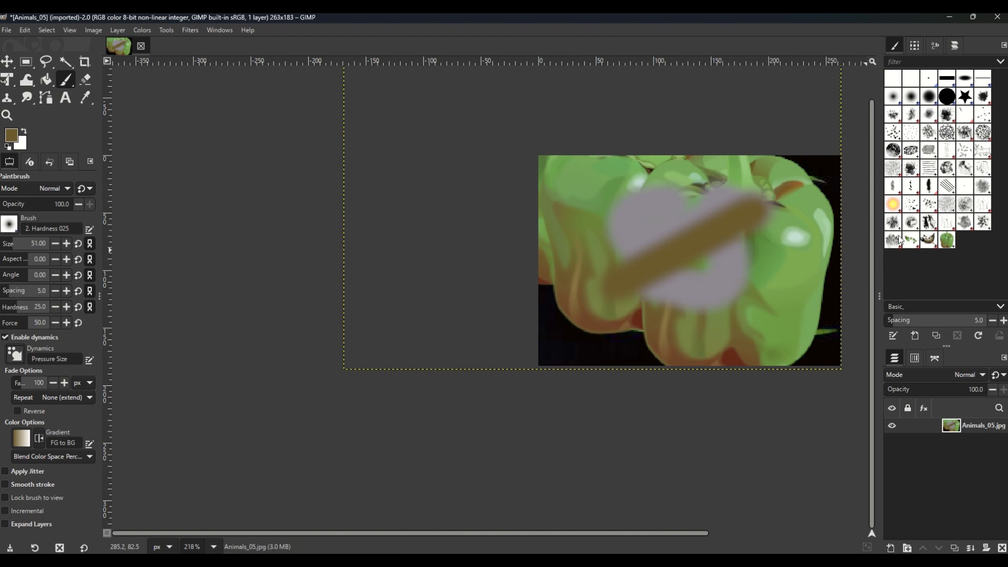
# Step: Paint brown scribbles across the image with the Bristles 01 brush at size 64 and the Cell 01 texture brush at size 166
pyautogui.click(984, 116)
pyautogui.moveTo(633, 204)
pyautogui.mouseDown()
pyautogui.moveTo(614, 238)
pyautogui.moveTo(654, 291)
pyautogui.moveTo(709, 295)
pyautogui.moveTo(727, 257)
pyautogui.mouseUp()
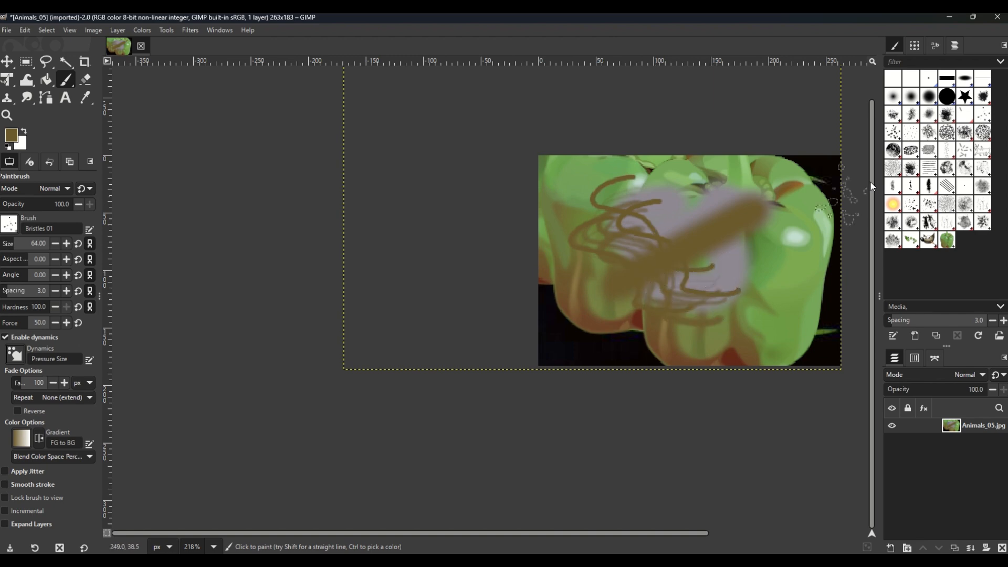
pyautogui.click(929, 131)
pyautogui.moveTo(729, 126)
pyautogui.mouseDown()
pyautogui.moveTo(656, 220)
pyautogui.moveTo(682, 252)
pyautogui.moveTo(649, 261)
pyautogui.moveTo(665, 286)
pyautogui.moveTo(666, 226)
pyautogui.mouseUp()
pyautogui.moveTo(611, 261)
pyautogui.mouseDown()
pyautogui.moveTo(663, 277)
pyautogui.moveTo(697, 309)
pyautogui.mouseUp()
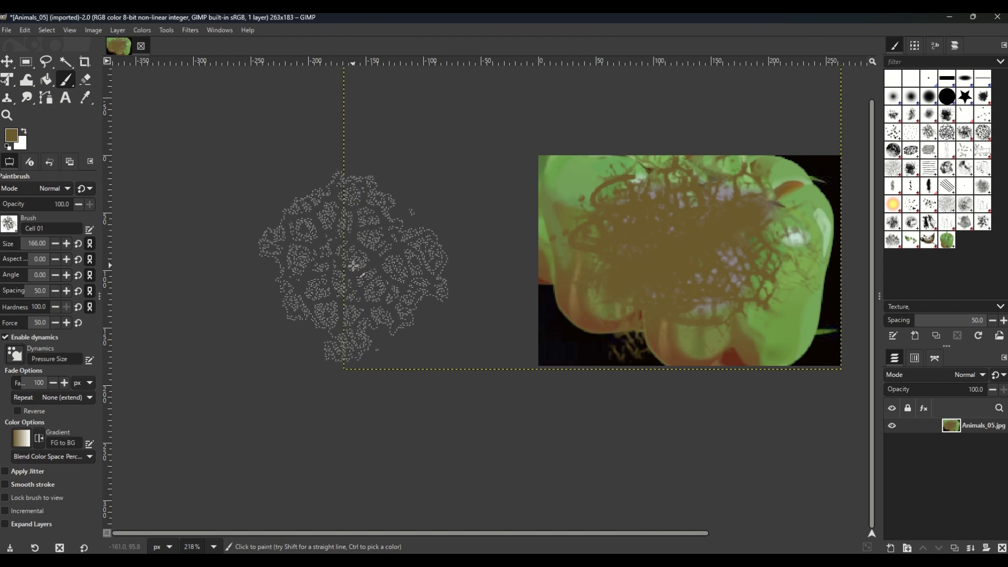
# Step: Close the Animals_05 image and discard its changes
pyautogui.click(141, 47)
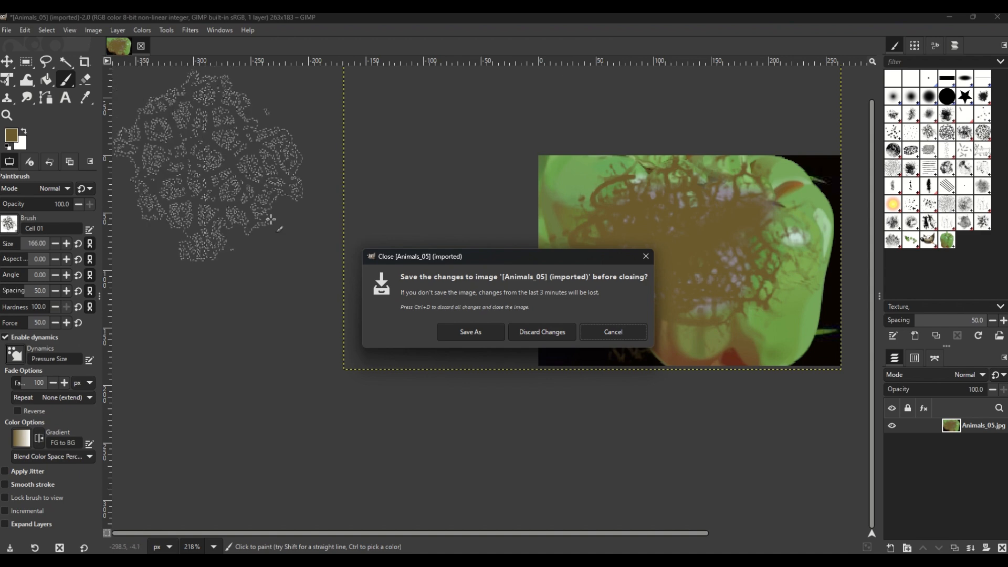
pyautogui.click(524, 329)
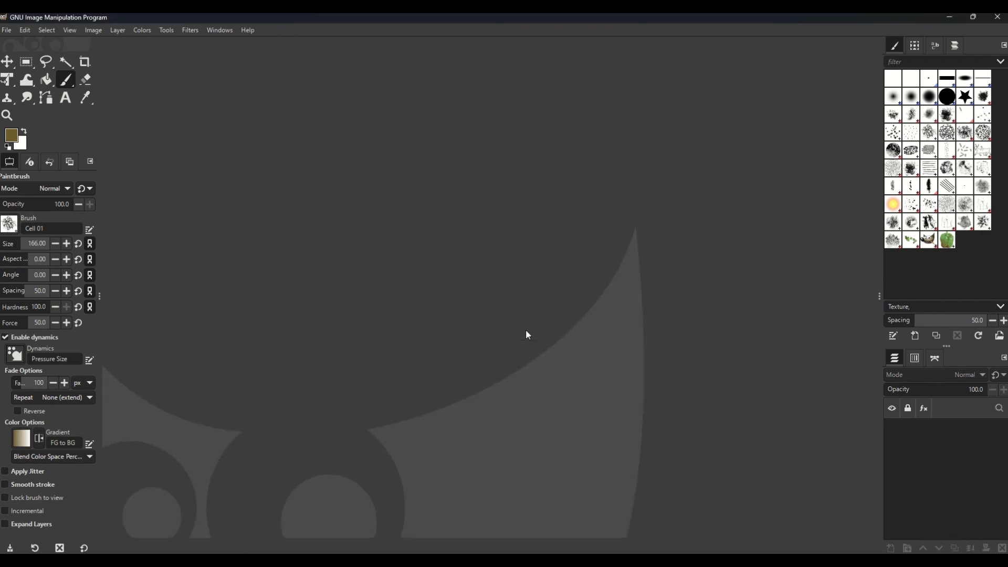